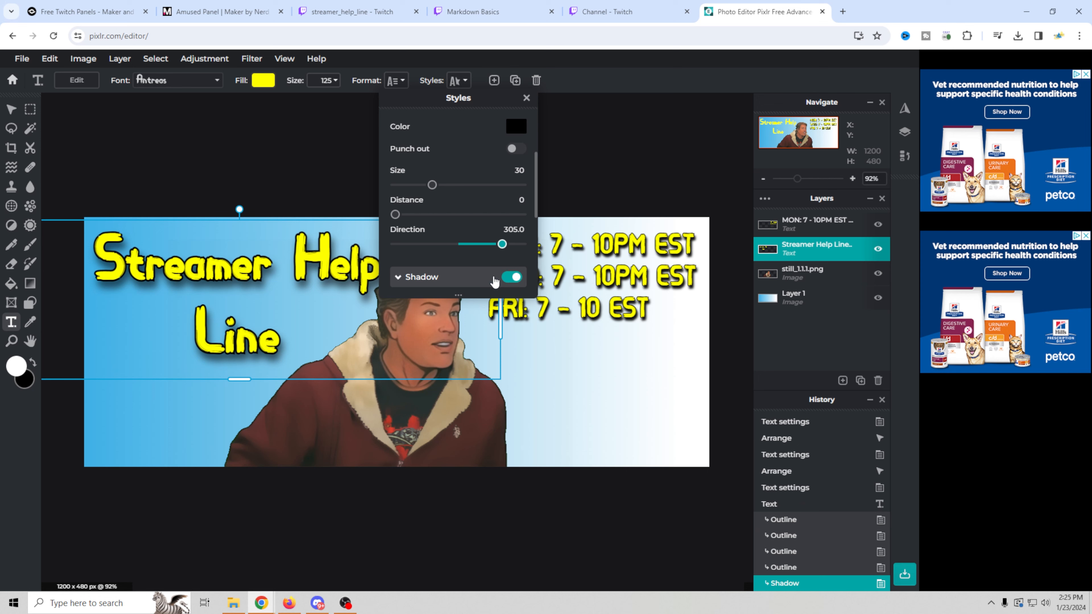
# - Give the "Streamer Help Line" title a black shadow with blur 9, distance 17, direction 157.3 and opacity 90, and move it slightly up and left
pyautogui.click(454, 280)
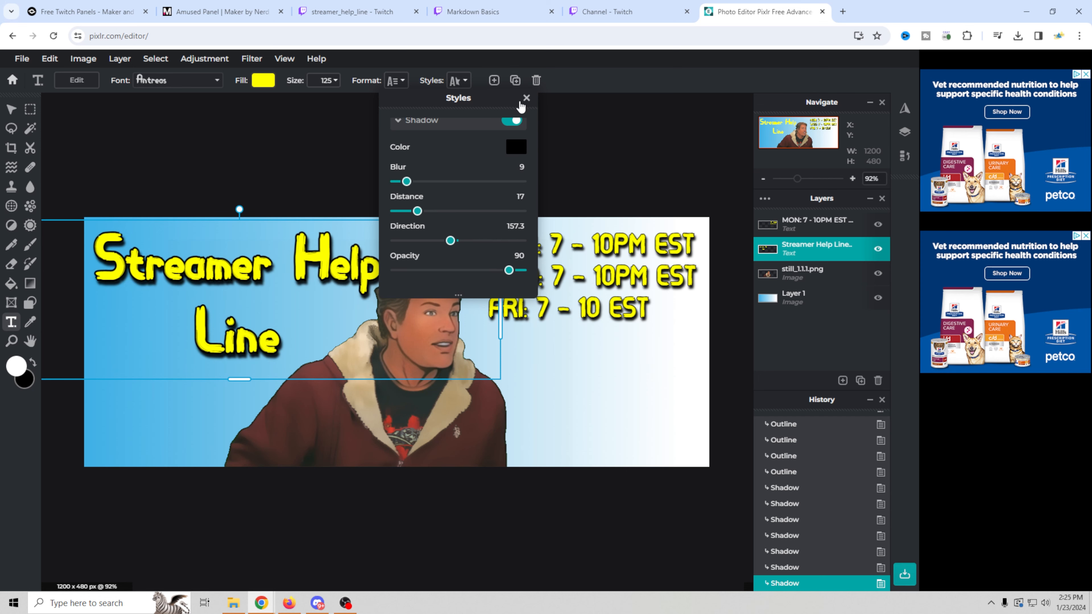
pyautogui.click(526, 98)
pyautogui.moveTo(303, 263); pyautogui.dragTo(298, 254)
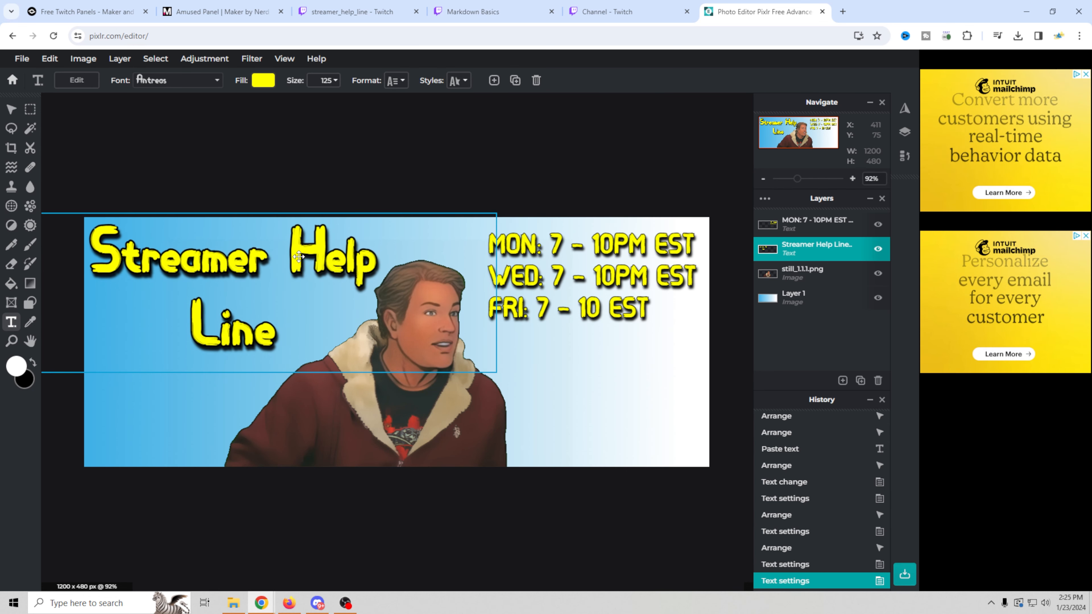
# - Save the finished image as a PNG file named banner and dismiss the sign-up prompt
pyautogui.click(17, 59)
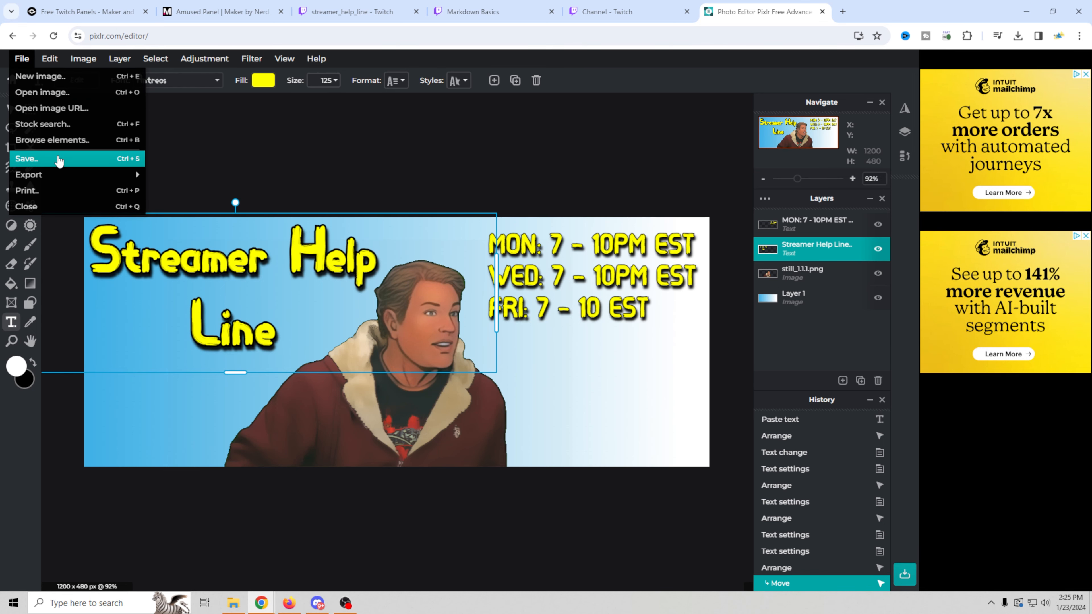
pyautogui.click(60, 161)
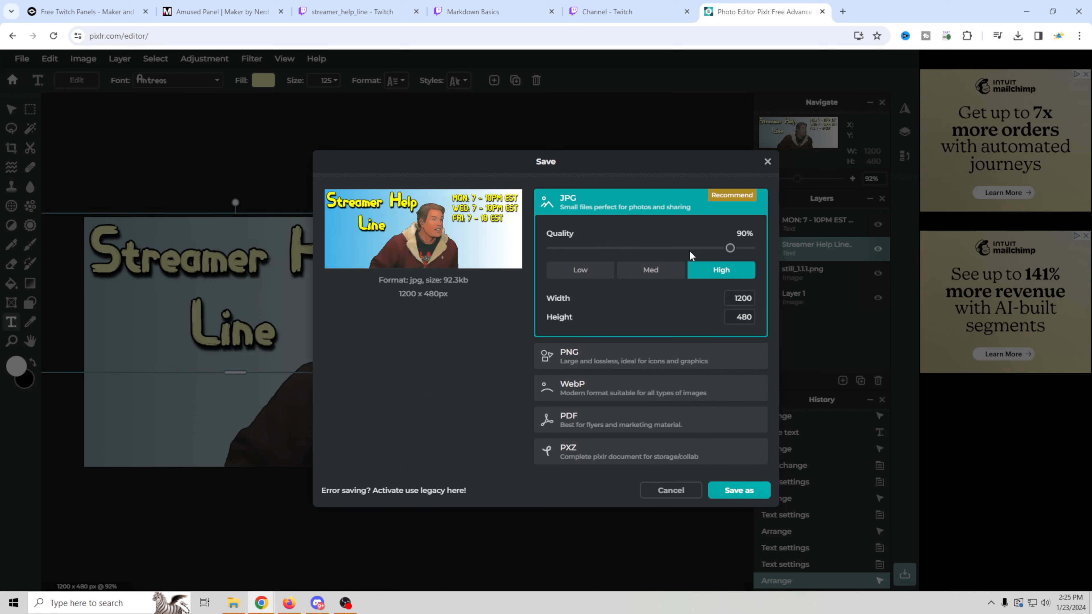
pyautogui.moveTo(730, 249); pyautogui.dragTo(758, 253)
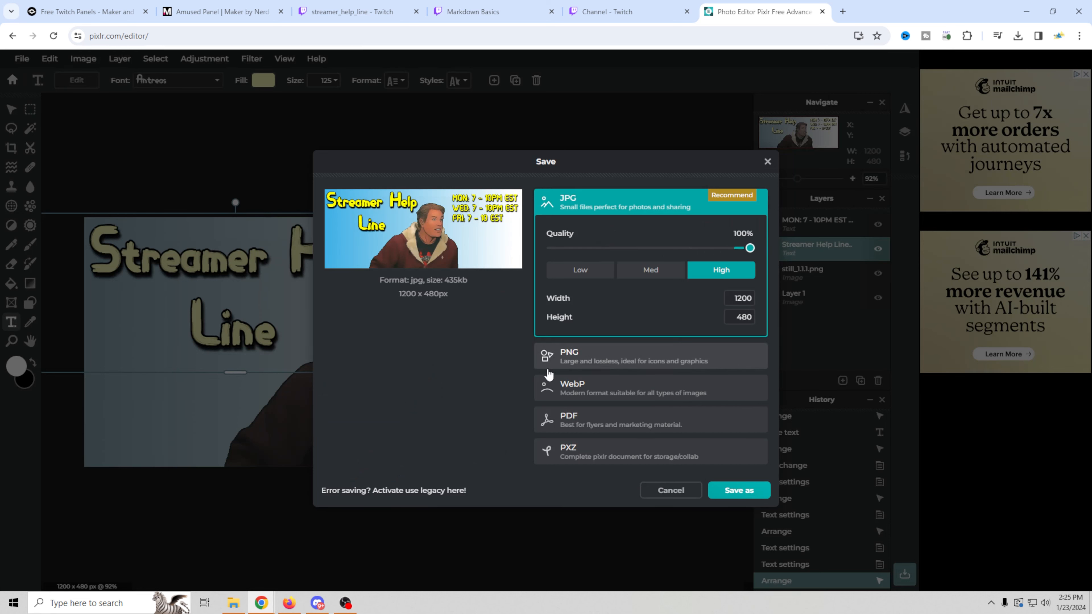
pyautogui.click(593, 361)
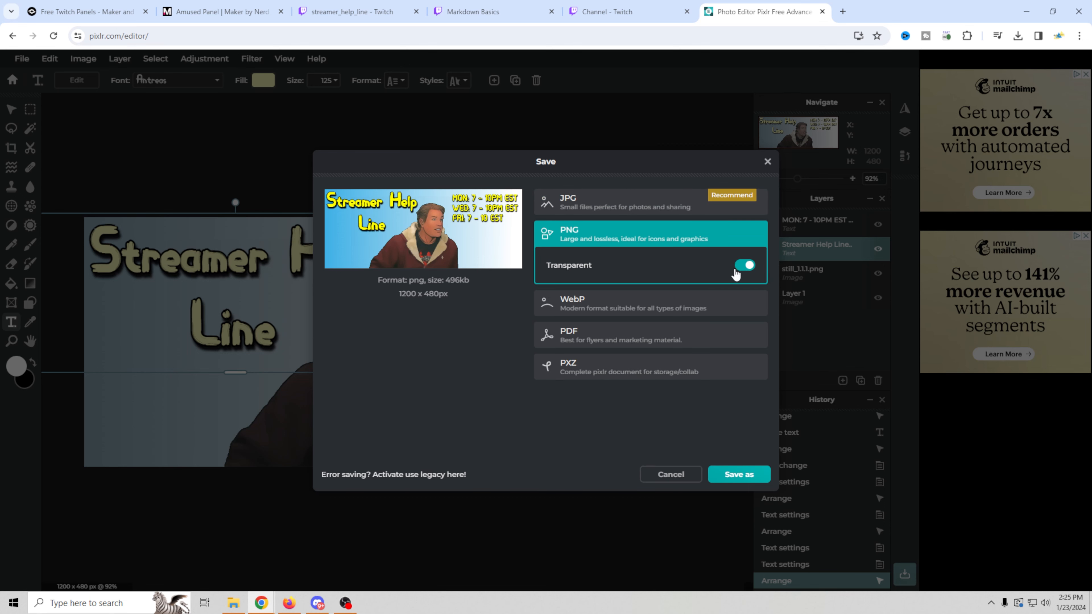
pyautogui.click(740, 274)
pyautogui.click(742, 477)
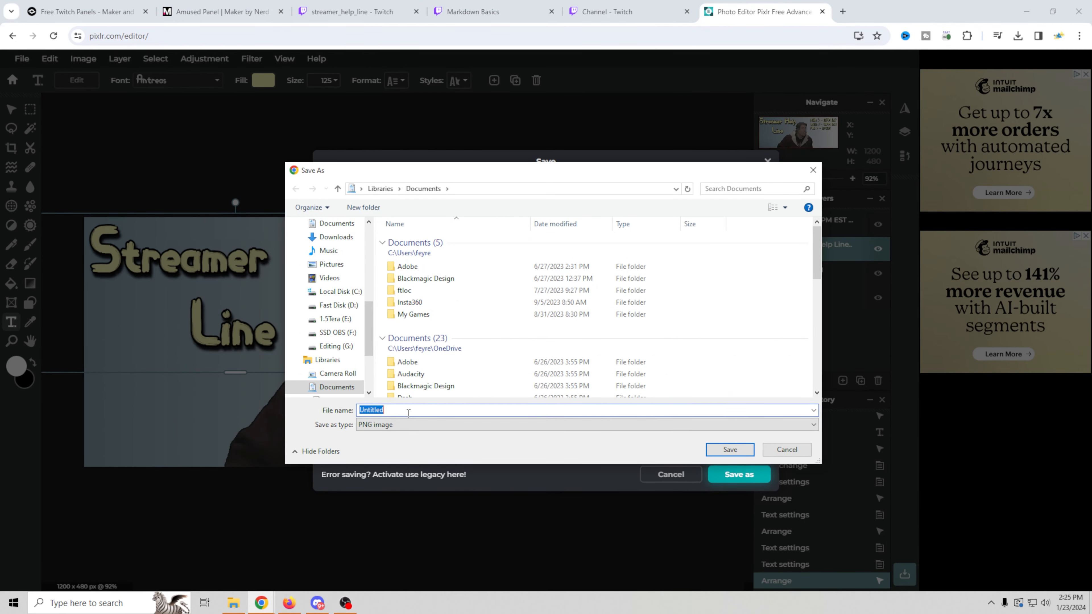
pyautogui.write('banner')
pyautogui.click(741, 448)
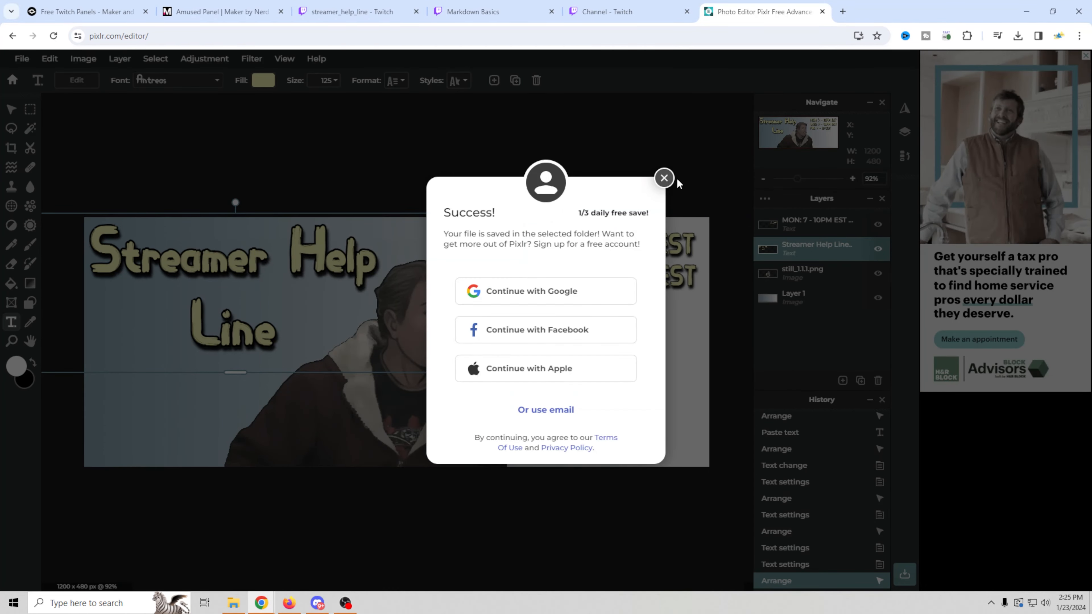
pyautogui.click(664, 178)
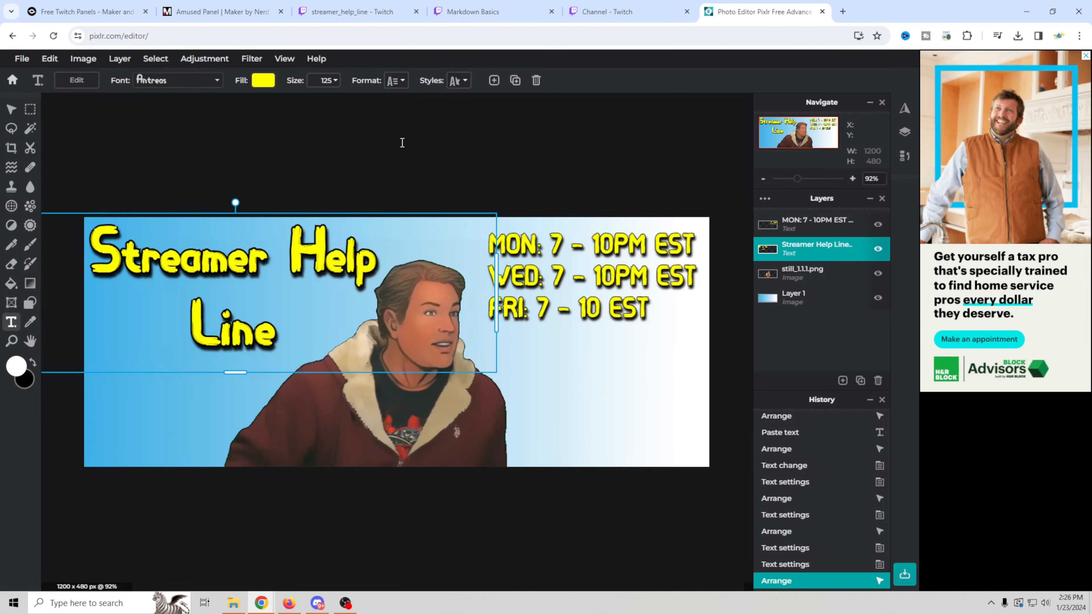
# - Switch to the Twitch channel's Brand settings, check the profile picture update options, and return to the Pixlr editor
pyautogui.click(608, 13)
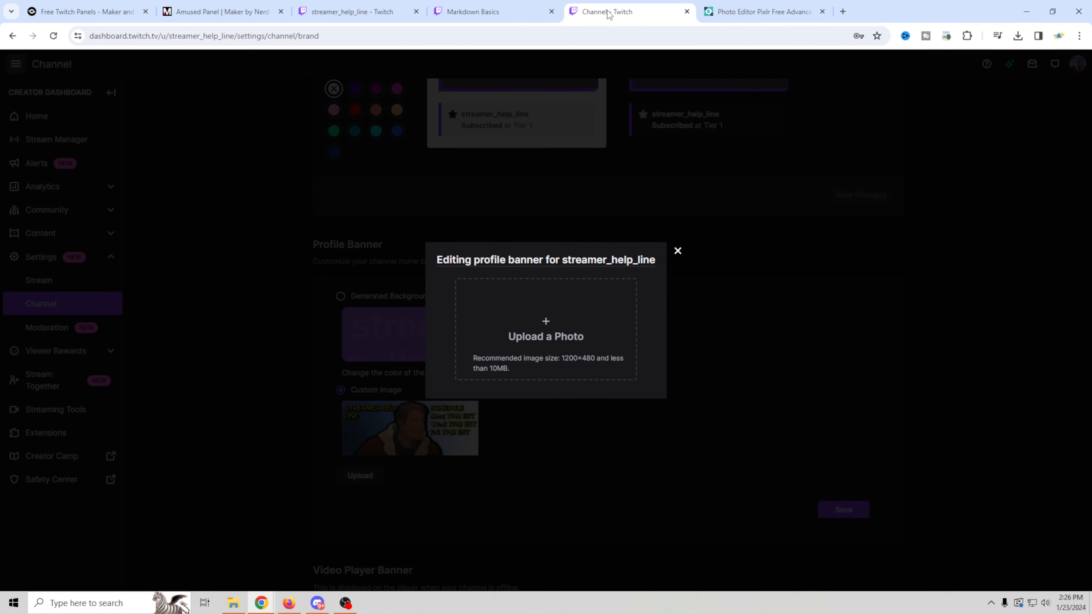
pyautogui.click(678, 251)
pyautogui.click(447, 191)
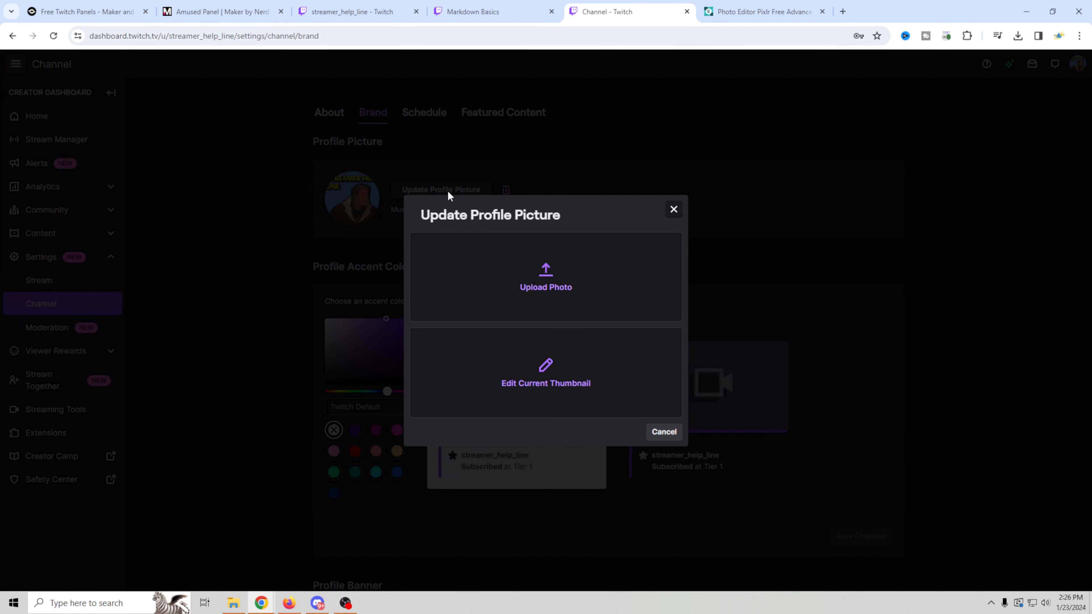
pyautogui.click(705, 215)
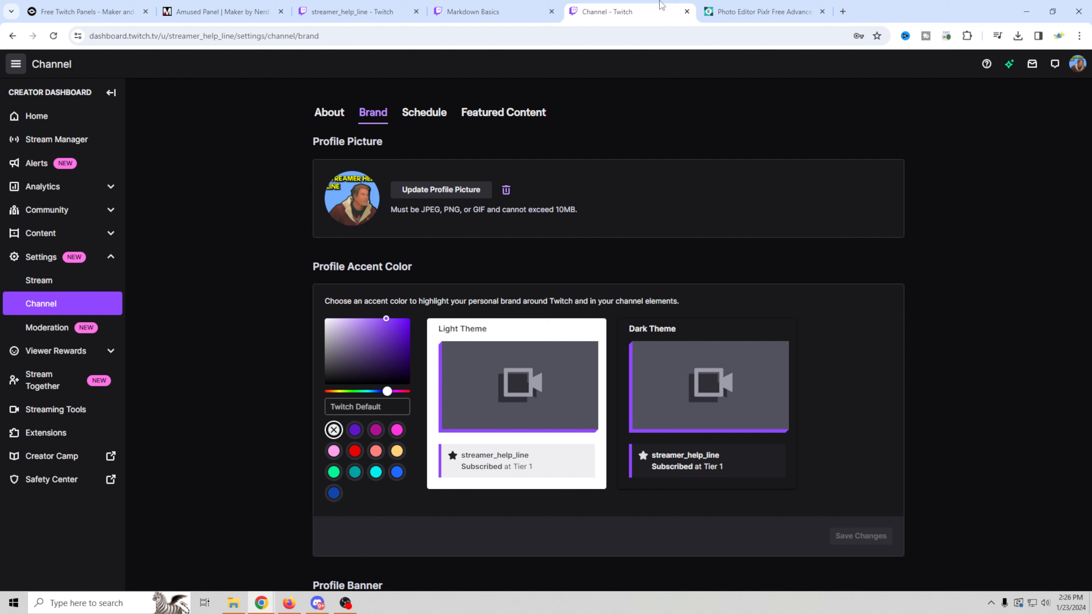
pyautogui.click(718, 13)
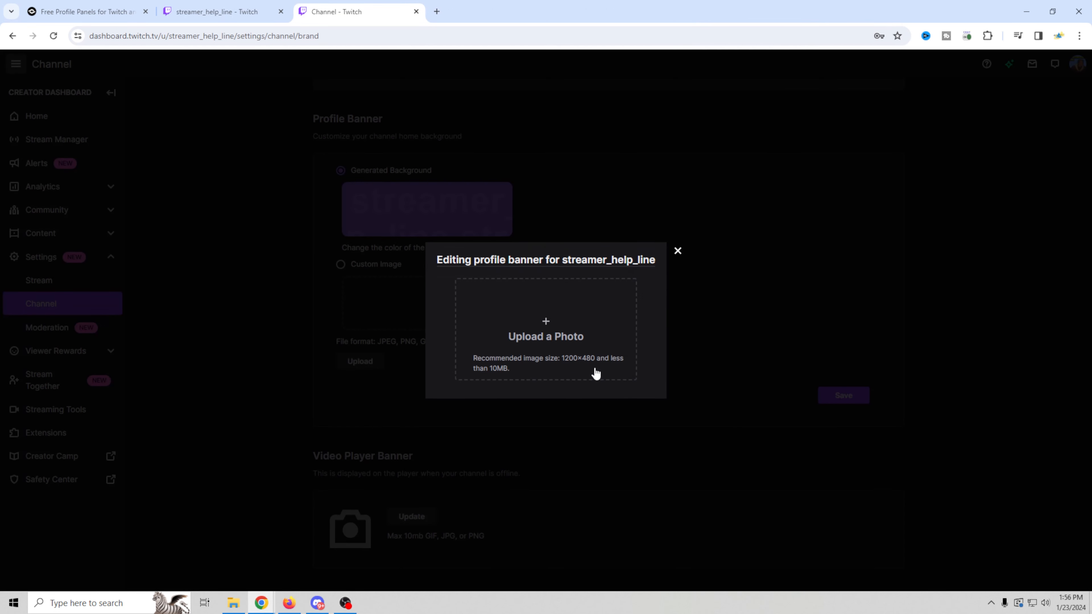
# - Upload the prepared channel artwork from File Explorer as the profile banner and as the video player banner
pyautogui.click(235, 603)
pyautogui.moveTo(858, 172); pyautogui.dragTo(538, 349)
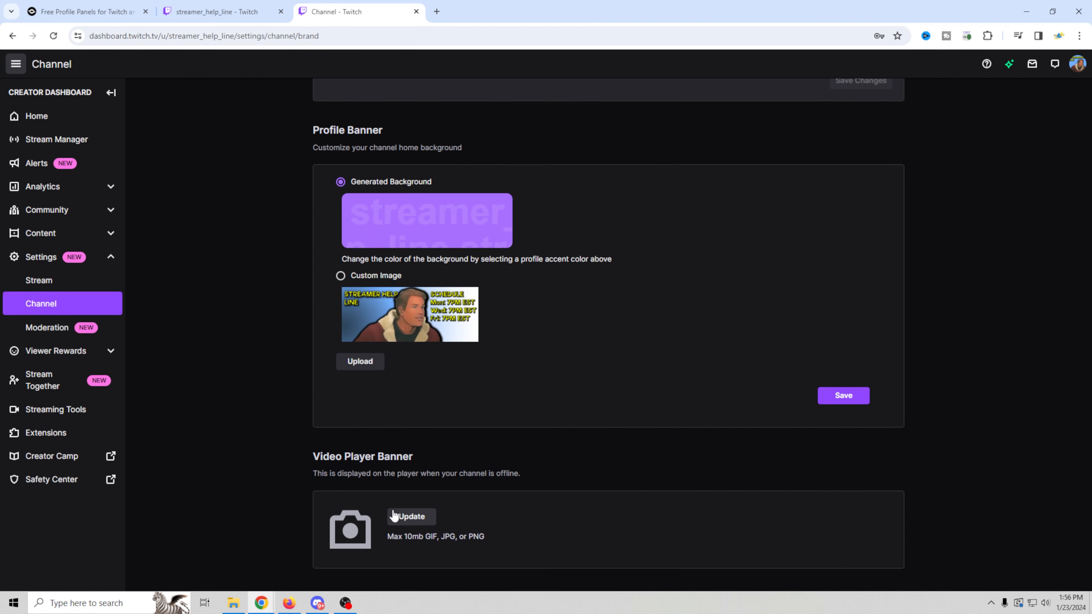
pyautogui.click(408, 516)
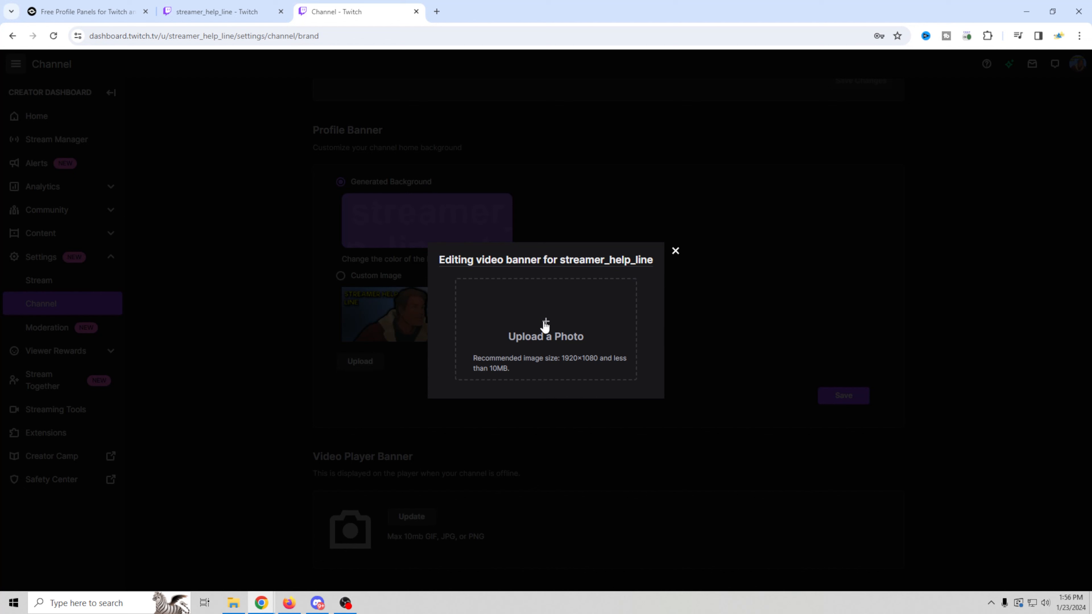
pyautogui.click(234, 602)
pyautogui.moveTo(852, 172); pyautogui.dragTo(578, 351)
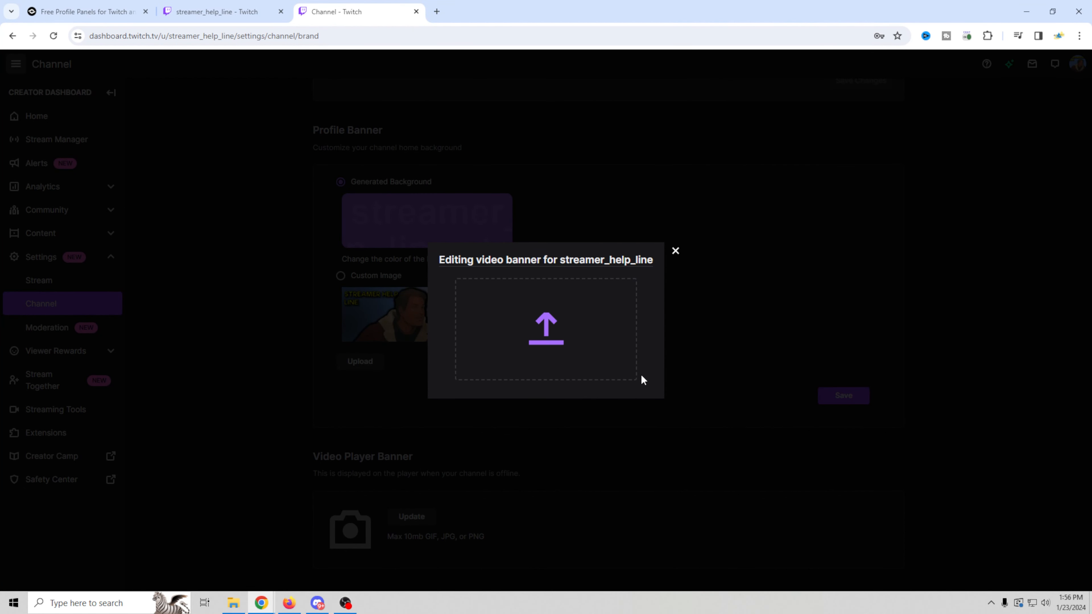
# - Look over the Brand settings from profile picture to video player banner and open the channel's Stream settings
pyautogui.scroll(4, 589, 393)
pyautogui.scroll(-4, 589, 394)
pyautogui.scroll(10, 589, 396)
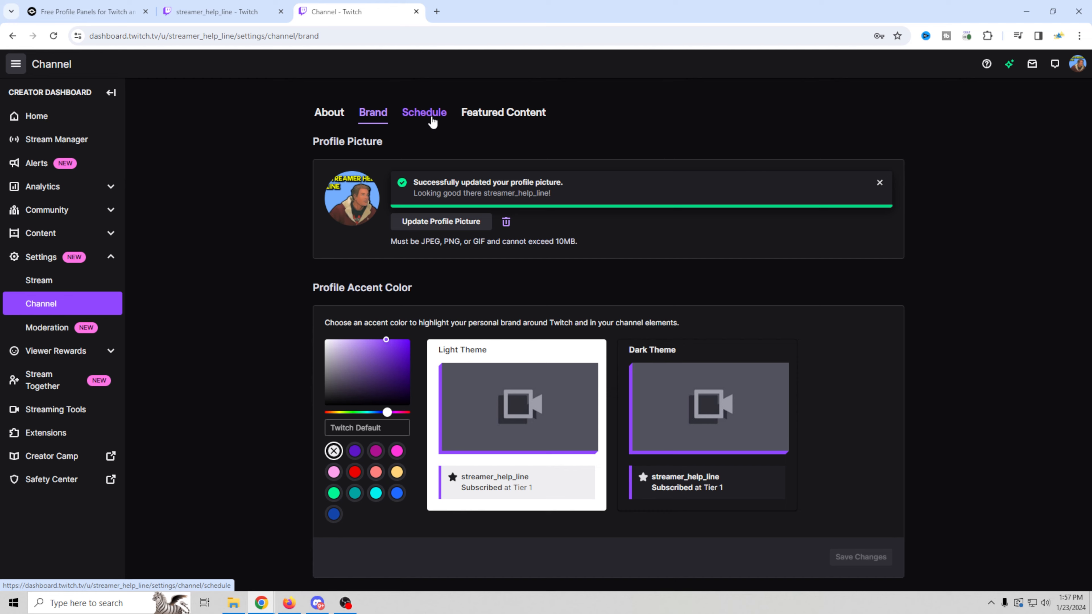
pyautogui.scroll(-10, 643, 360)
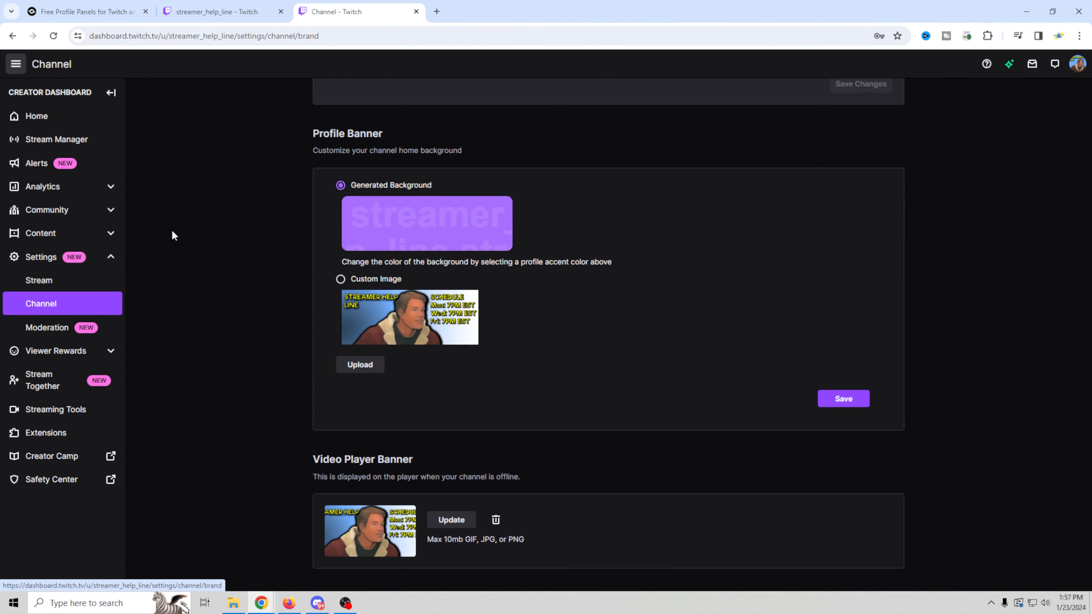
pyautogui.click(41, 259)
pyautogui.click(42, 258)
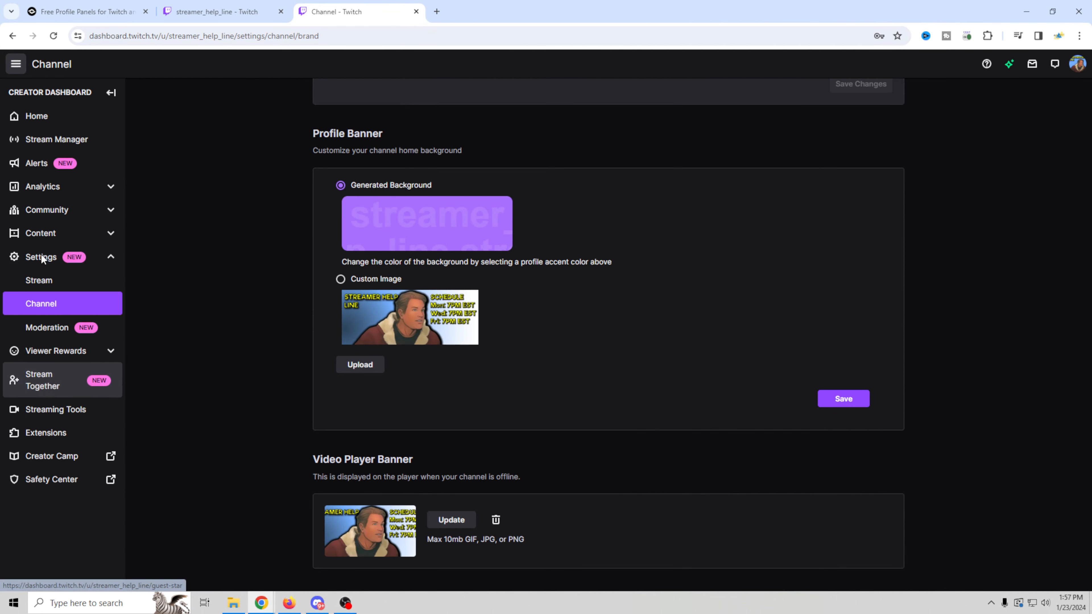
pyautogui.click(40, 281)
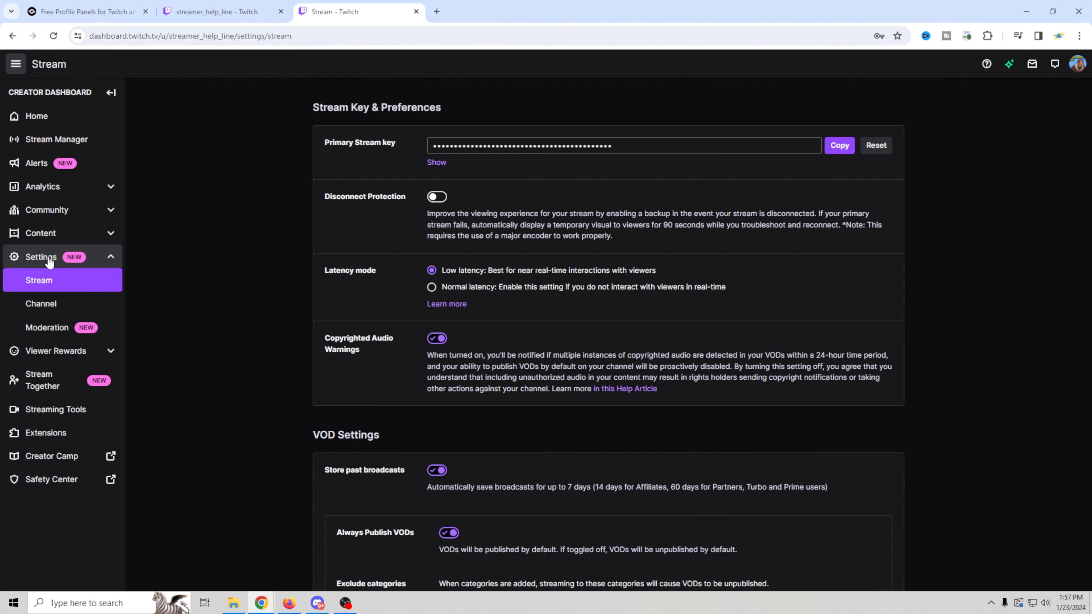
# - Examine the Stream settings for VODs, clips, featured clips, permissions and raids
pyautogui.scroll(-5, 295, 255)
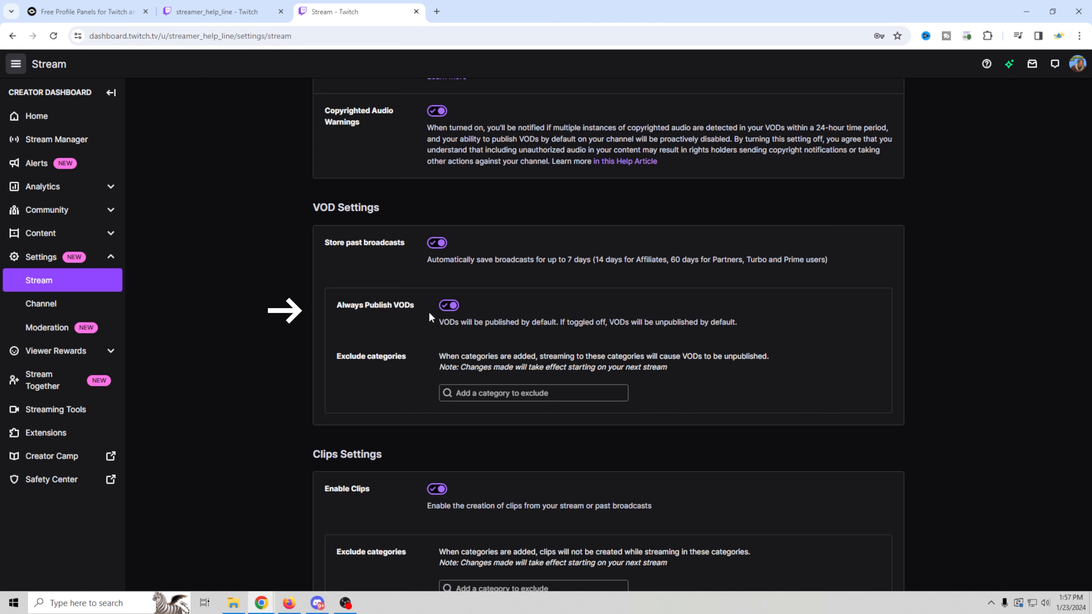
pyautogui.scroll(-4, 349, 303)
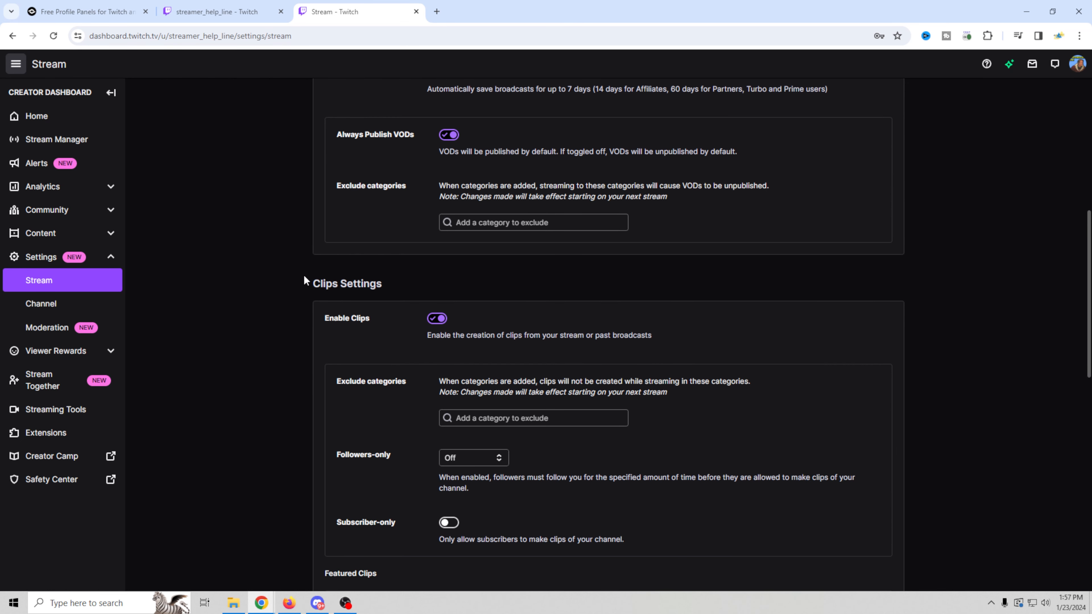
pyautogui.scroll(3, 396, 248)
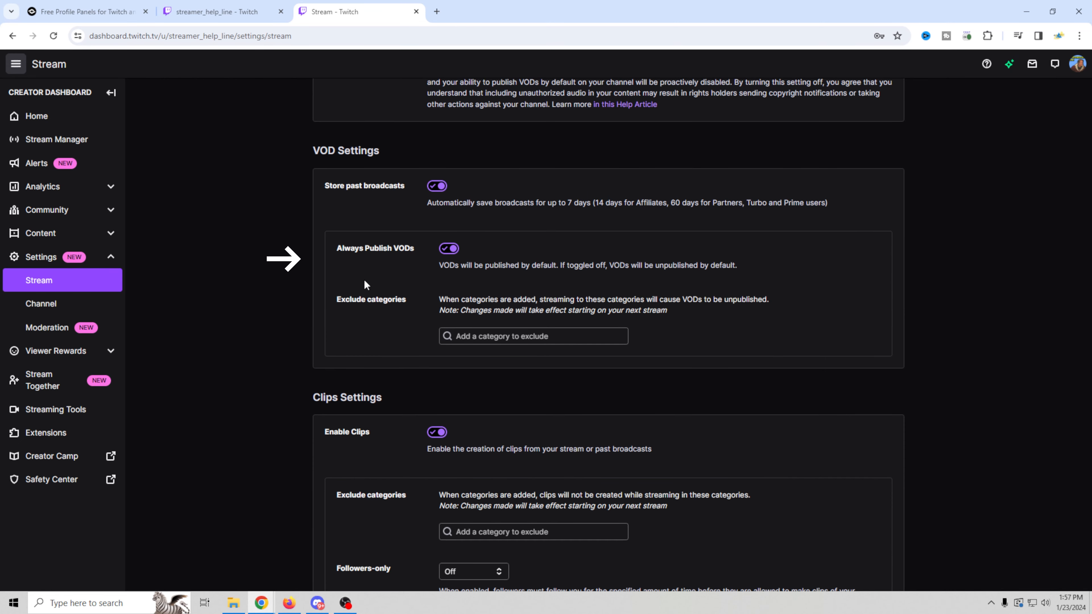
pyautogui.scroll(-2, 380, 287)
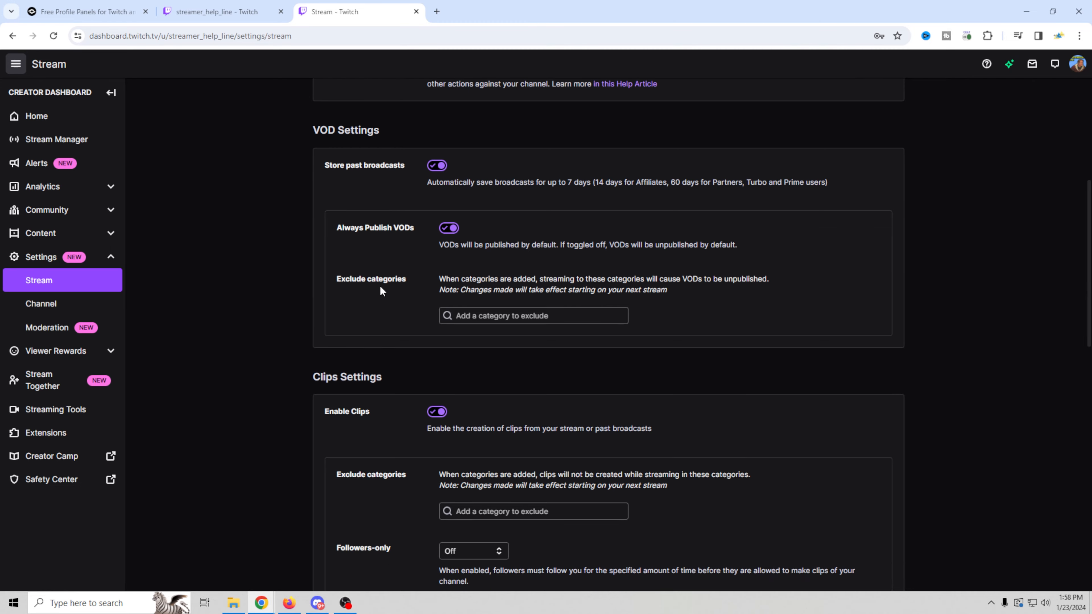
pyautogui.scroll(2, 380, 287)
pyautogui.scroll(-2, 380, 285)
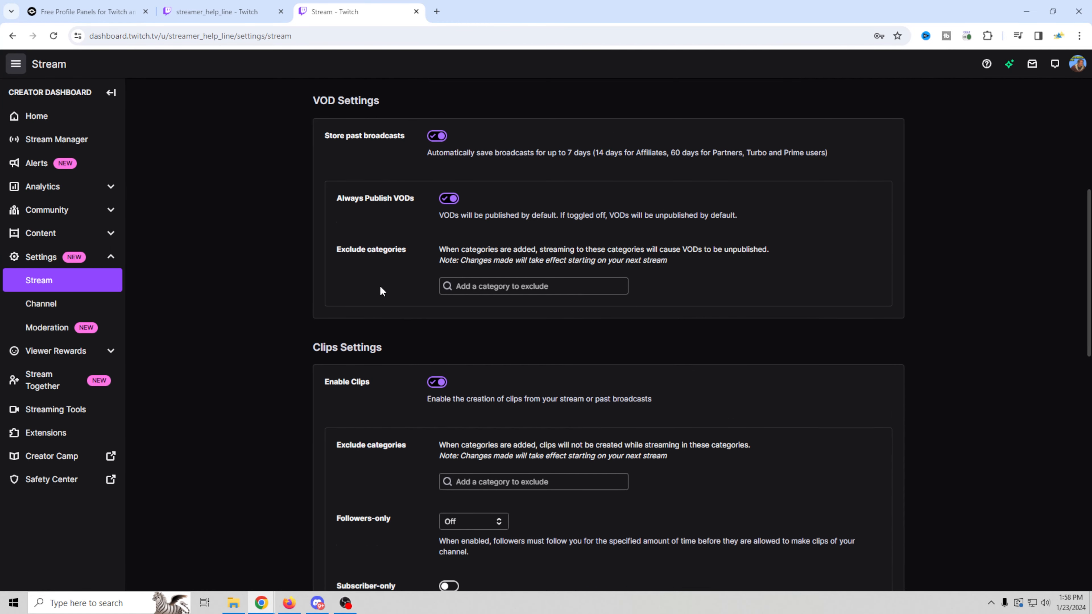
pyautogui.scroll(-1, 374, 286)
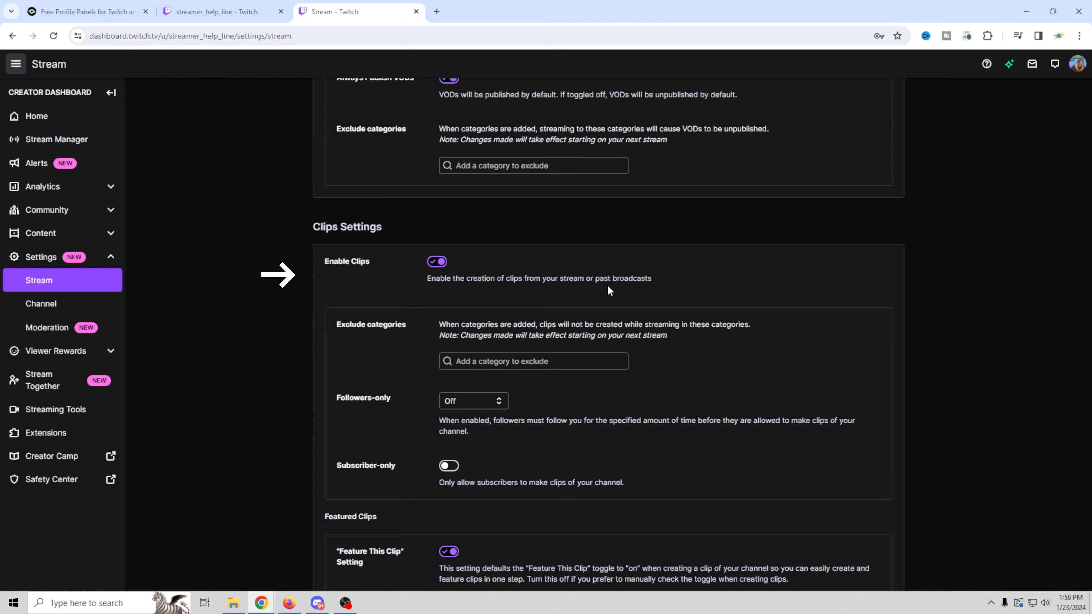
pyautogui.scroll(-1, 384, 290)
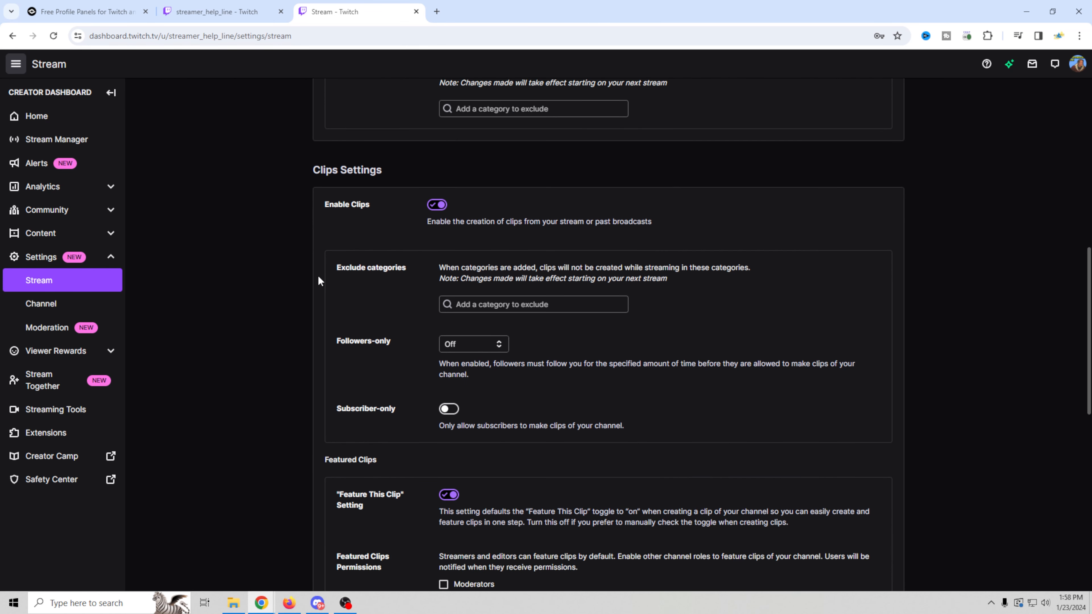
pyautogui.scroll(-4, 302, 279)
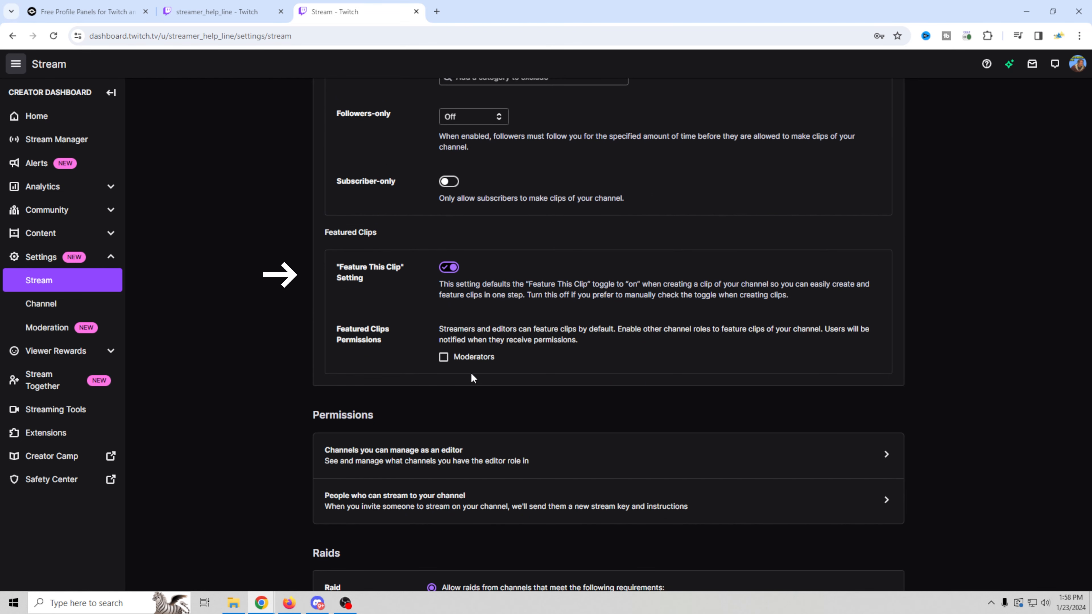
pyautogui.scroll(-2, 567, 383)
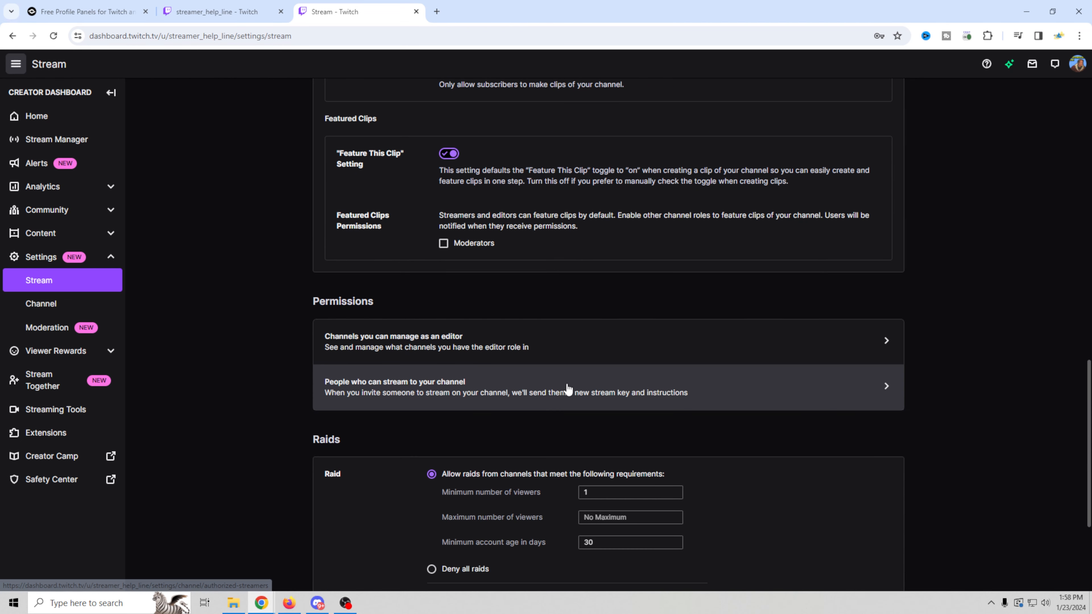
pyautogui.scroll(-3, 567, 384)
pyautogui.scroll(4, 392, 356)
pyautogui.scroll(10, 392, 356)
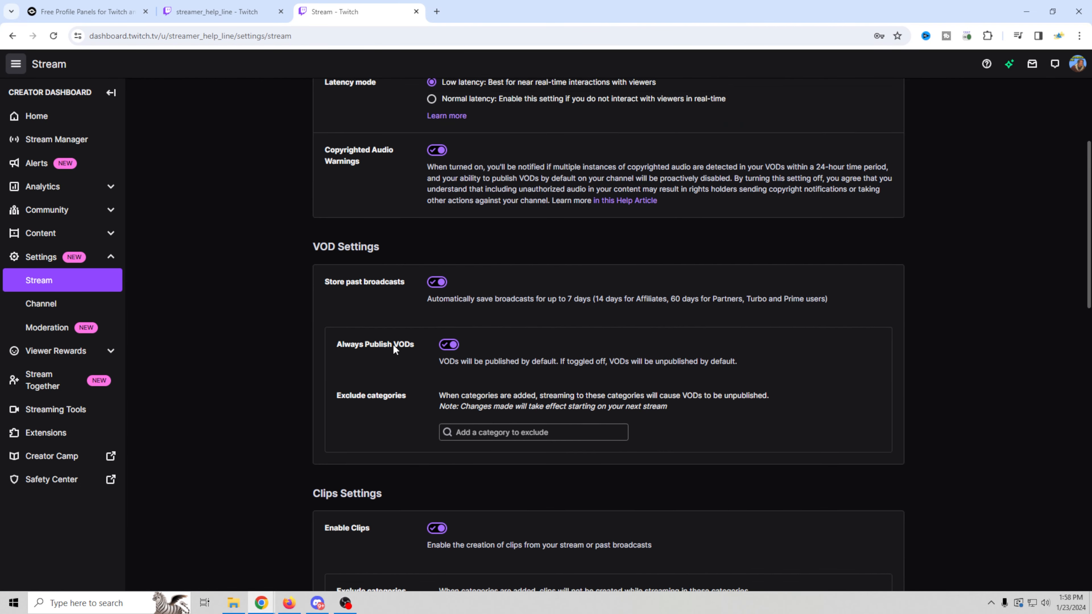
pyautogui.scroll(3, 392, 345)
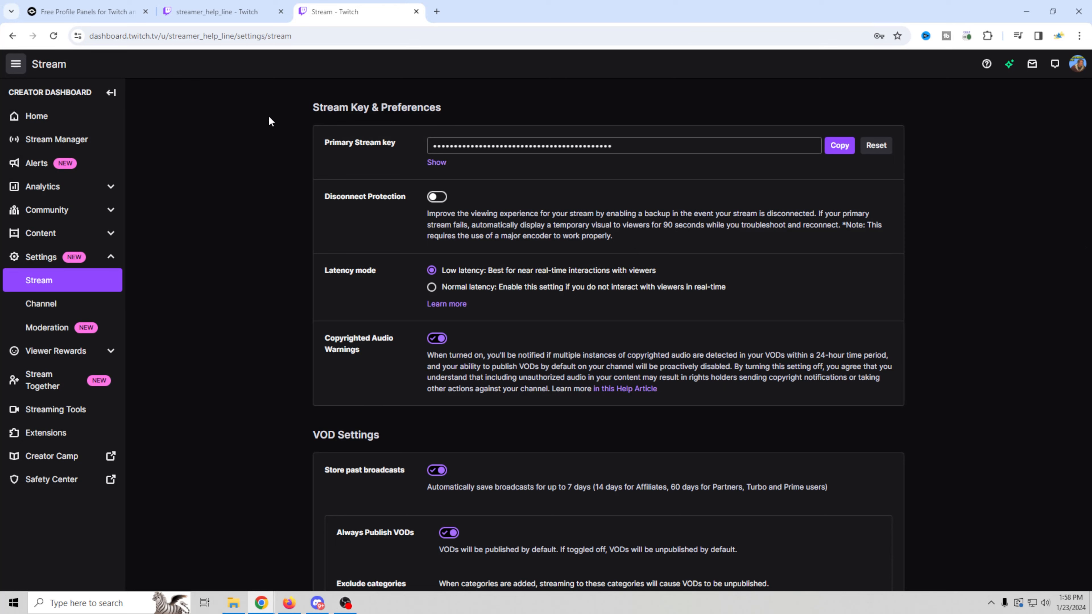
# - Reload the streamer_help_line channel page and check its profile picture, video player banner and background
pyautogui.click(241, 24)
pyautogui.rightClick(256, 110)
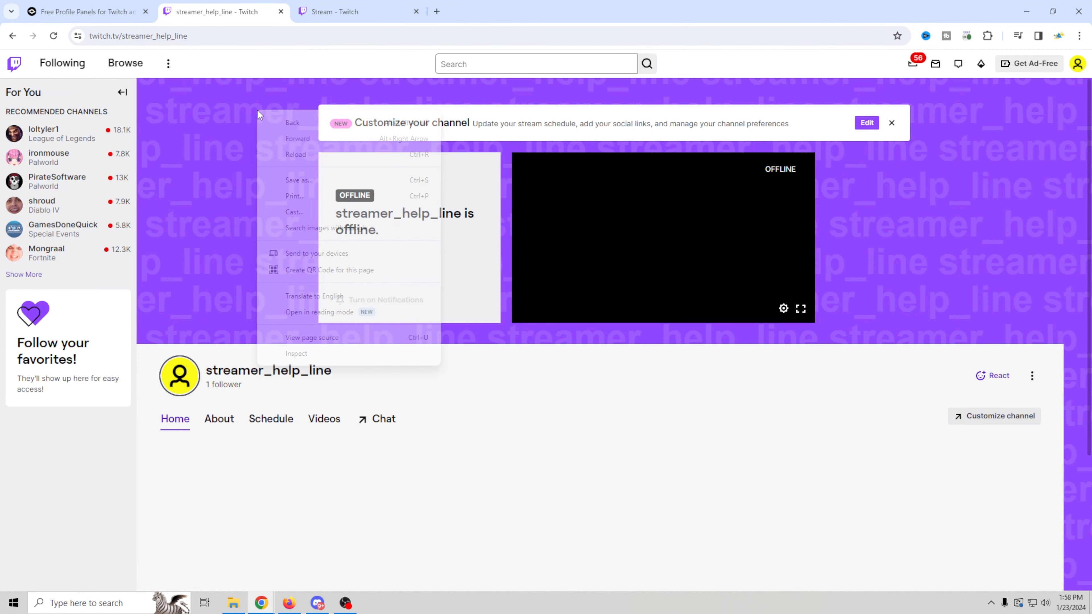
pyautogui.click(295, 151)
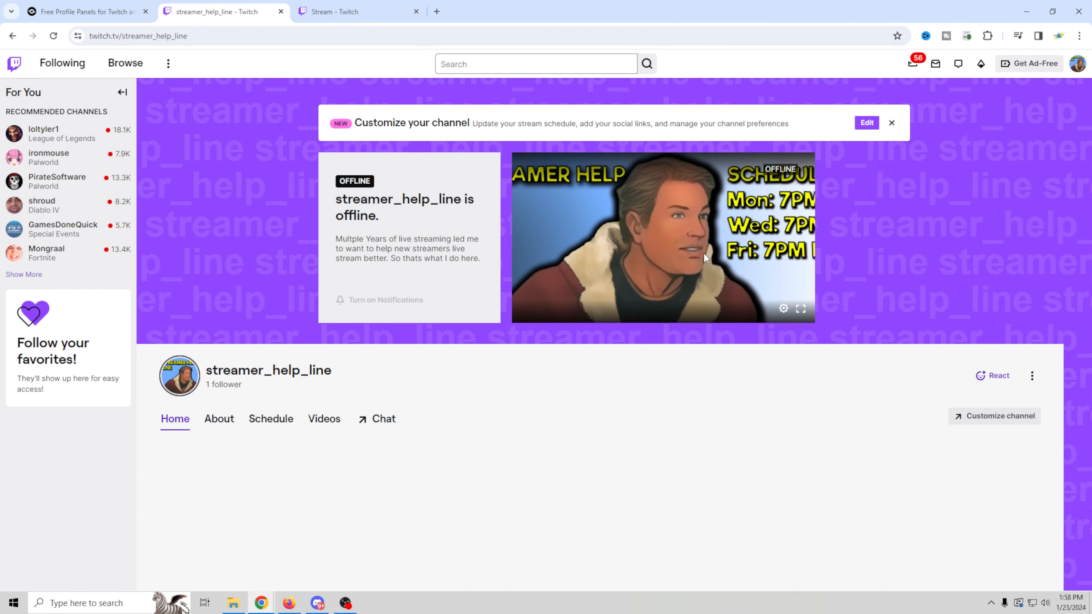
pyautogui.scroll(-3, 886, 275)
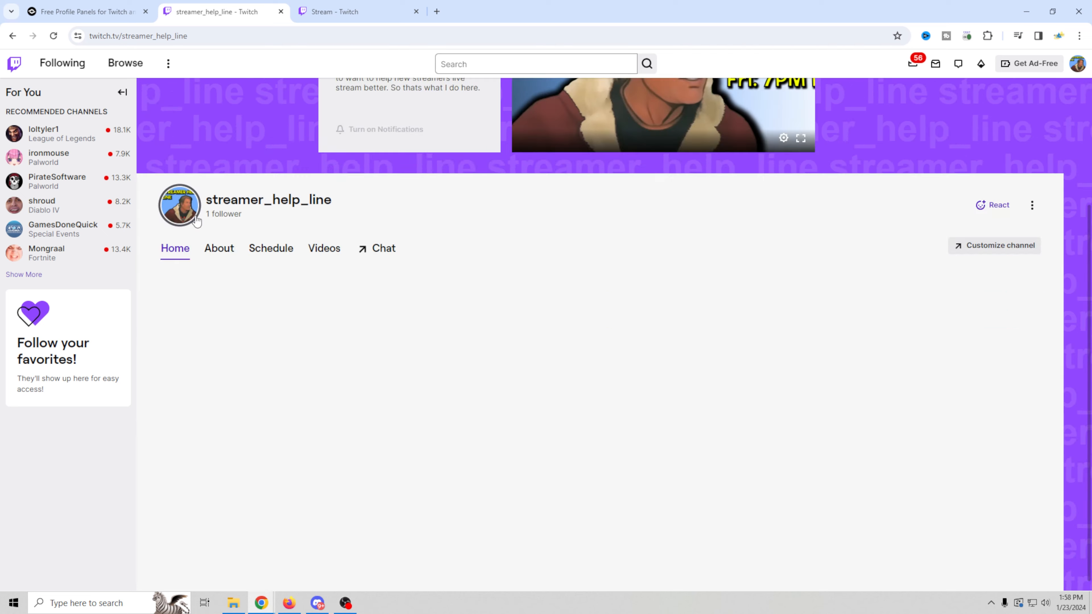
pyautogui.scroll(3, 699, 272)
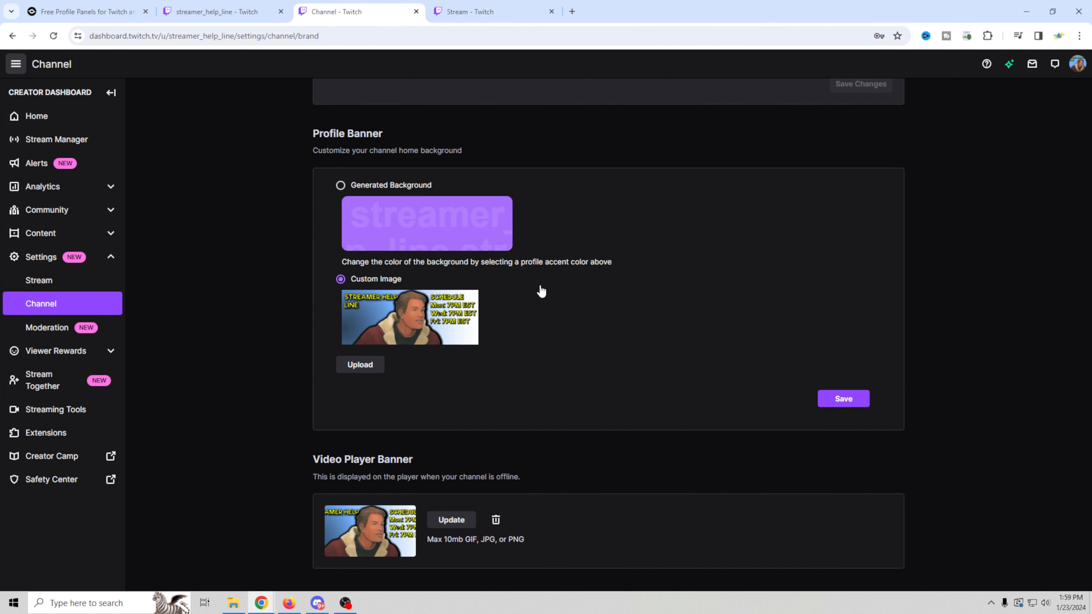
# - Save the custom image as the profile banner, close the channel settings, and reload the public channel page
pyautogui.click(842, 400)
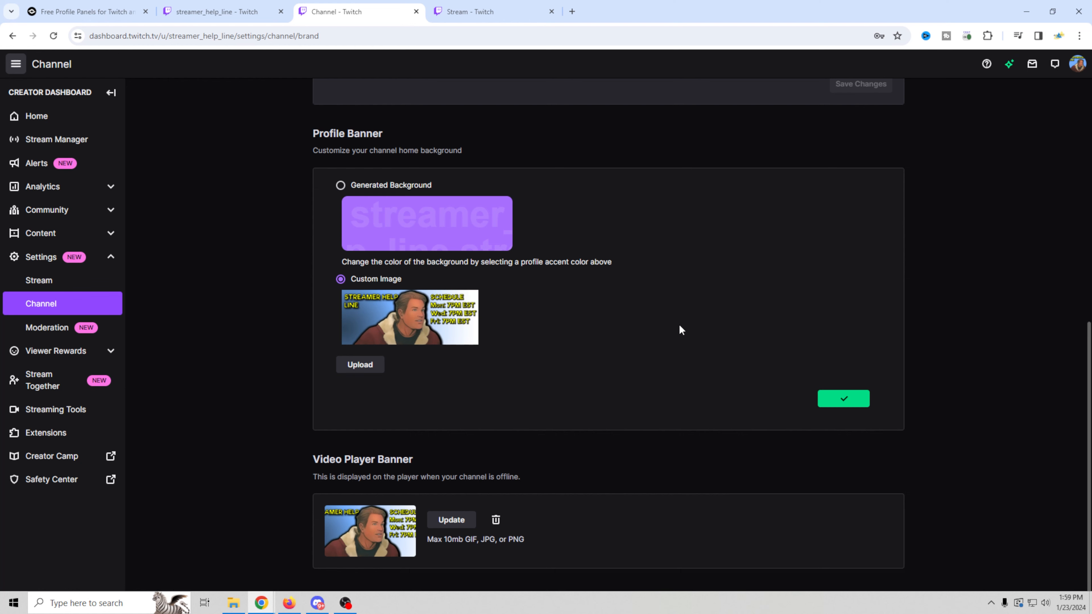
pyautogui.scroll(5, 335, 123)
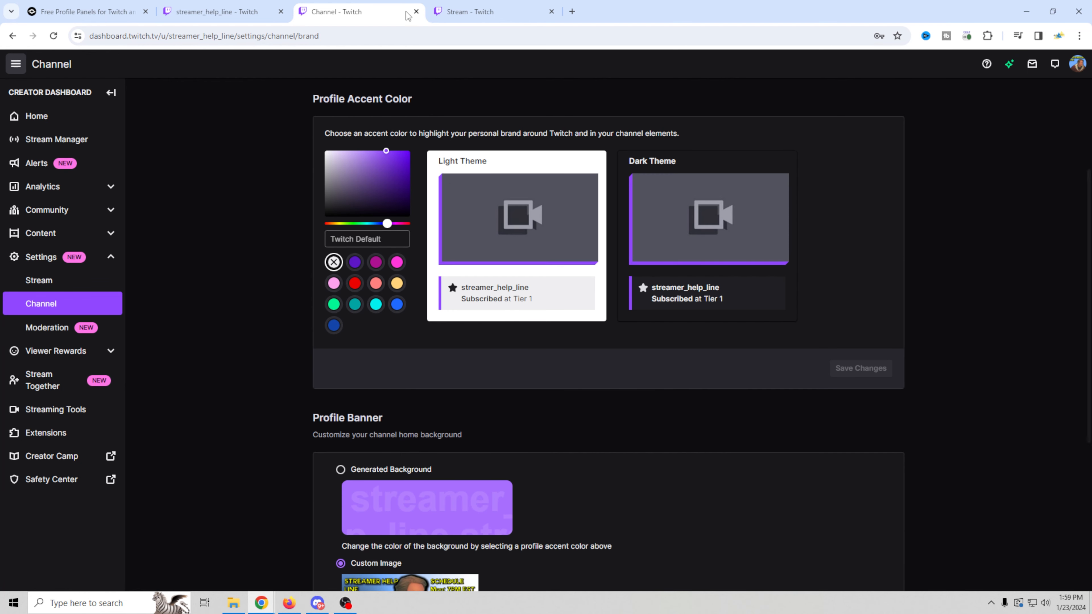
pyautogui.click(416, 12)
pyautogui.rightClick(256, 161)
pyautogui.click(292, 213)
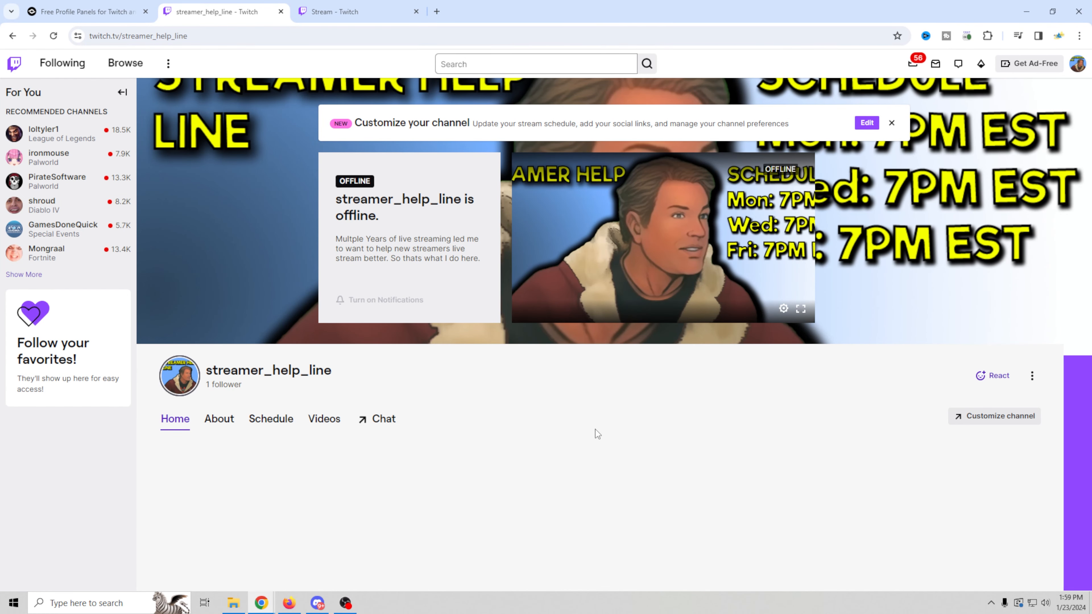
# - Open the About section of the streamer_help_line channel page and turn on panel editing
pyautogui.scroll(-3, 596, 428)
pyautogui.scroll(3, 596, 426)
pyautogui.click(220, 419)
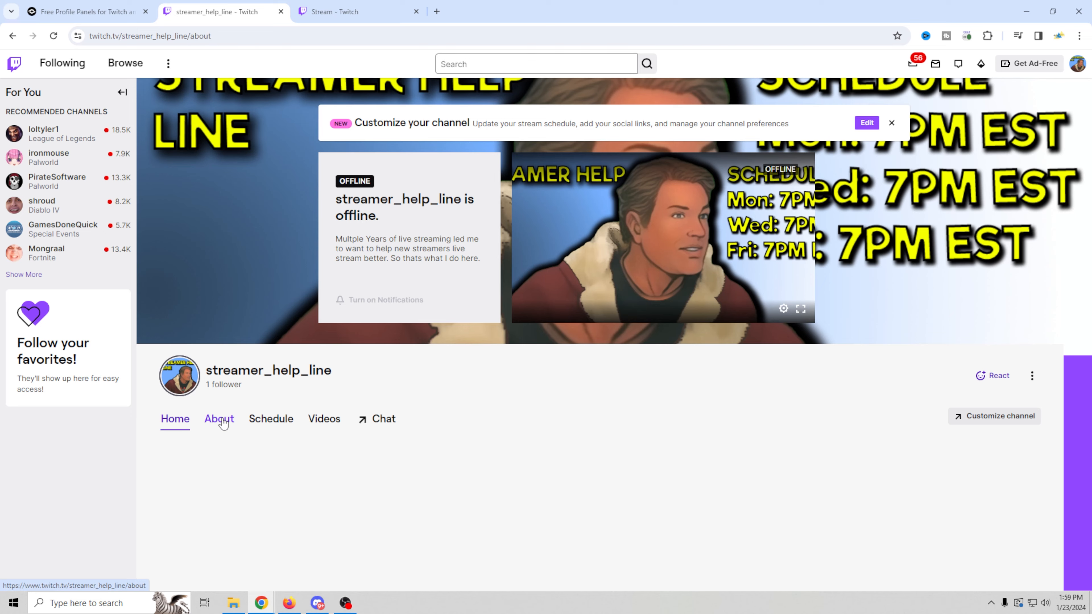
pyautogui.scroll(-7, 549, 451)
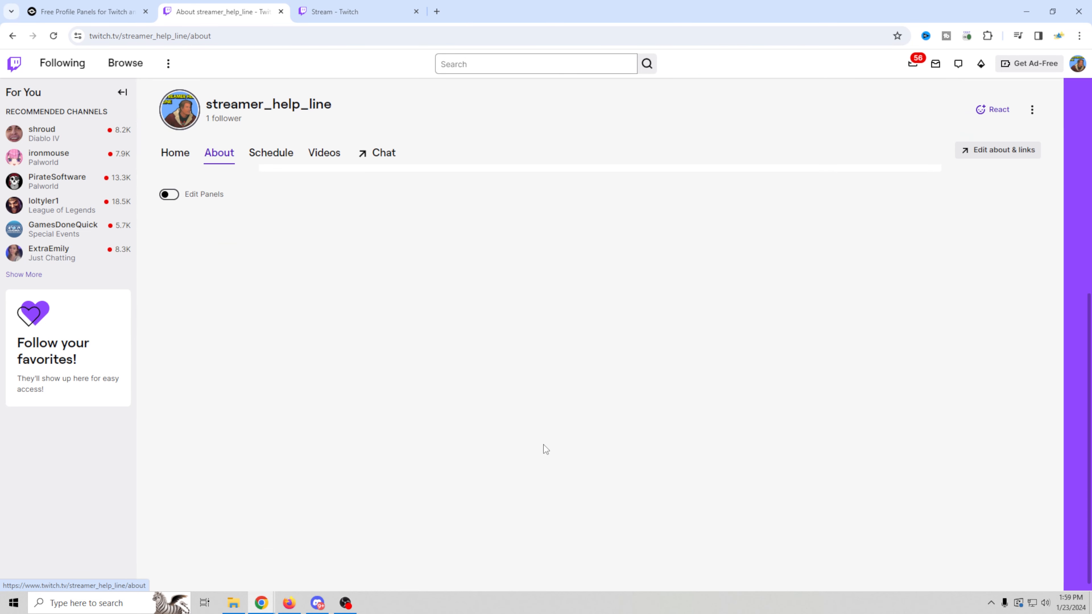
pyautogui.scroll(4, 544, 444)
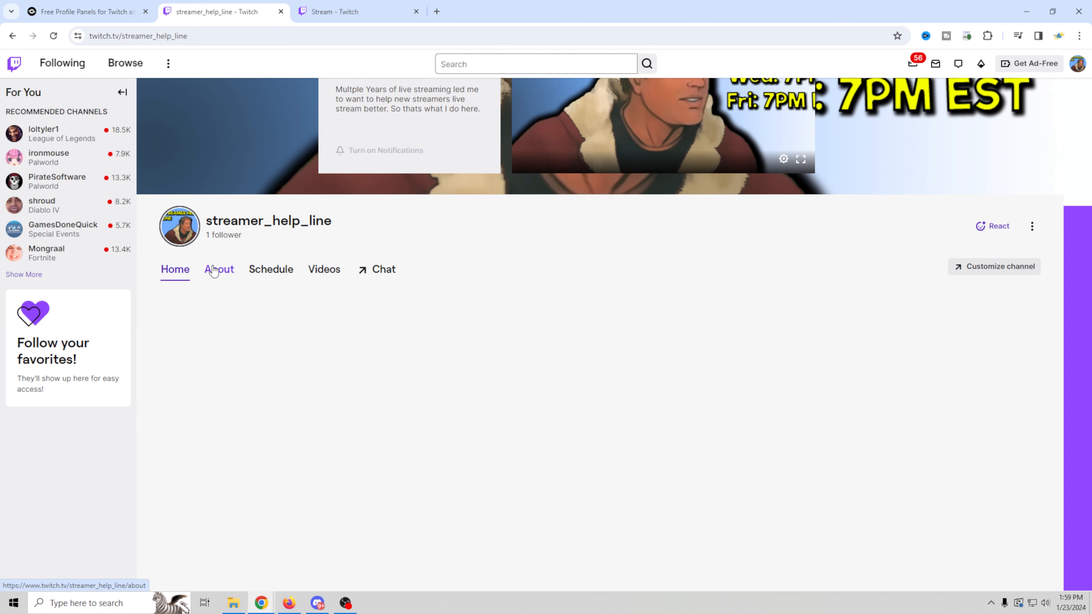
pyautogui.click(216, 271)
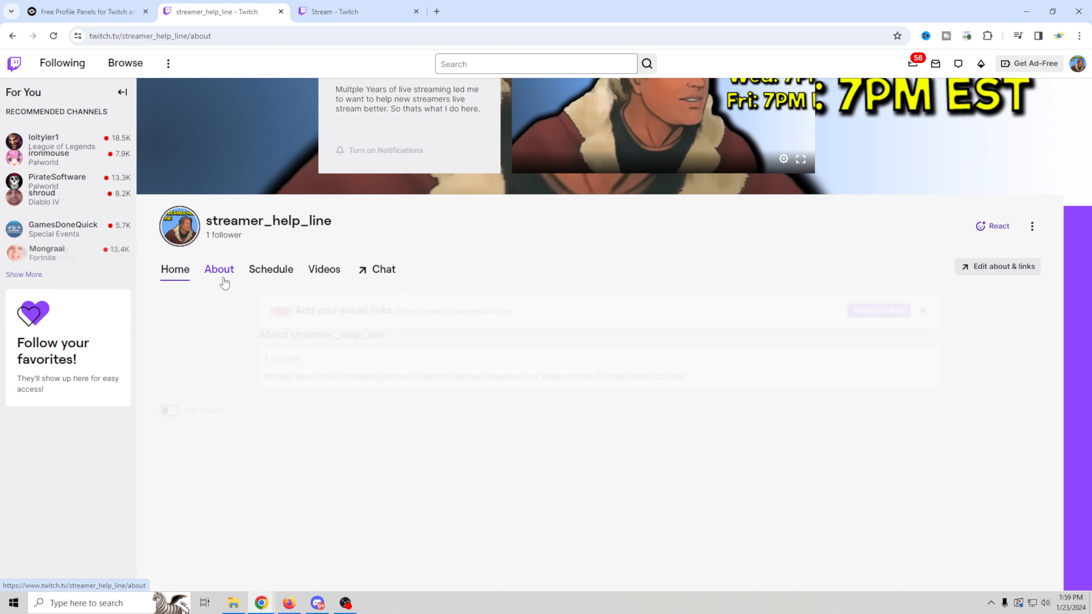
pyautogui.scroll(-1, 371, 433)
pyautogui.scroll(-2, 371, 433)
pyautogui.scroll(4, 370, 432)
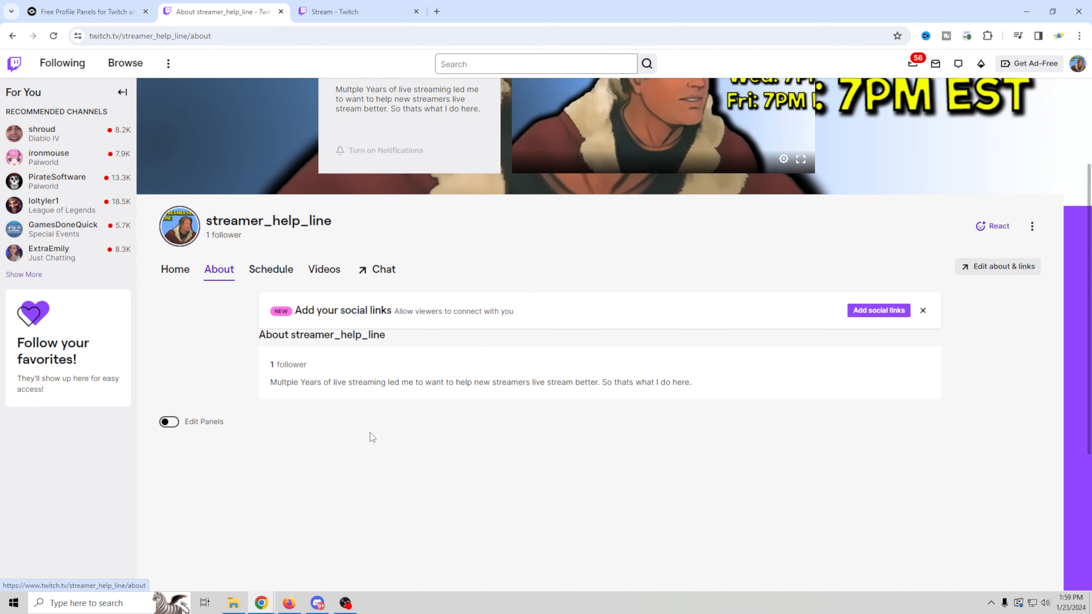
pyautogui.click(179, 424)
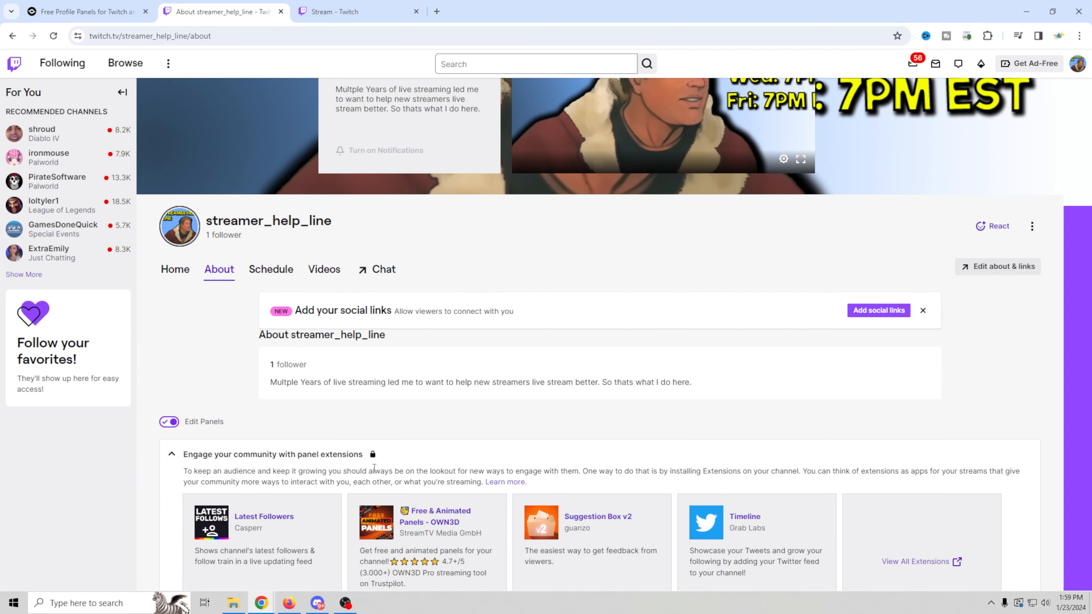
pyautogui.scroll(-2, 417, 456)
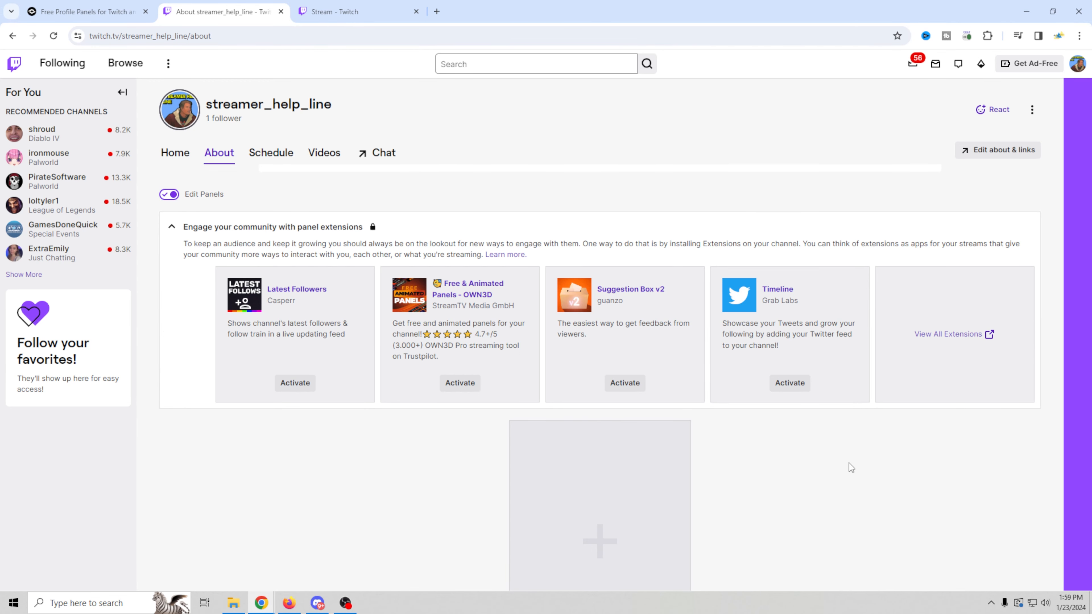
pyautogui.scroll(-2, 778, 449)
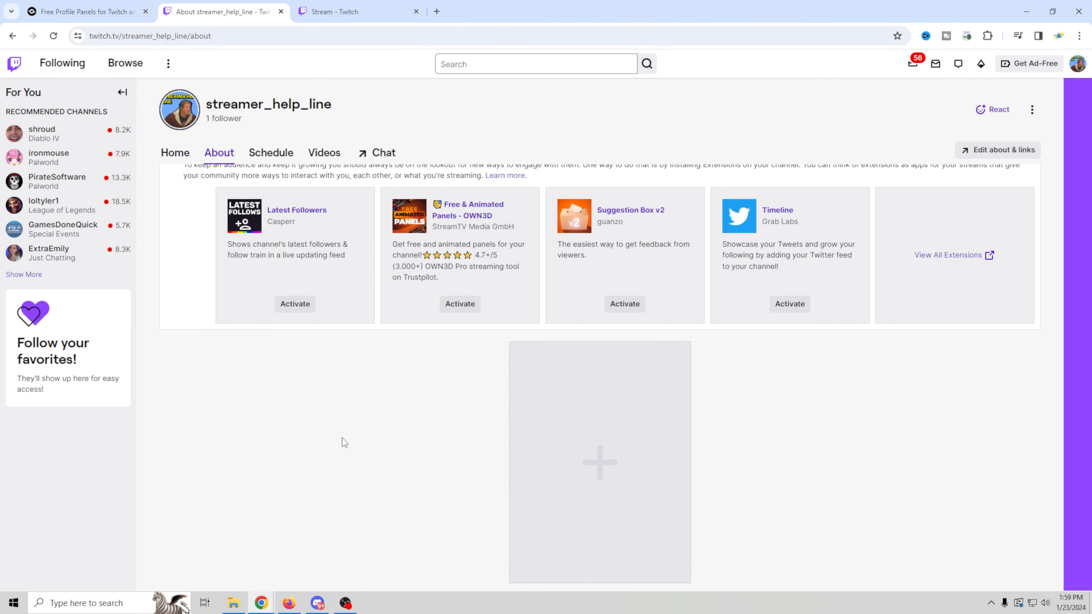
# - Browse the free Nerd or Die profile panels and open the Twitch Panel Maker
pyautogui.click(92, 12)
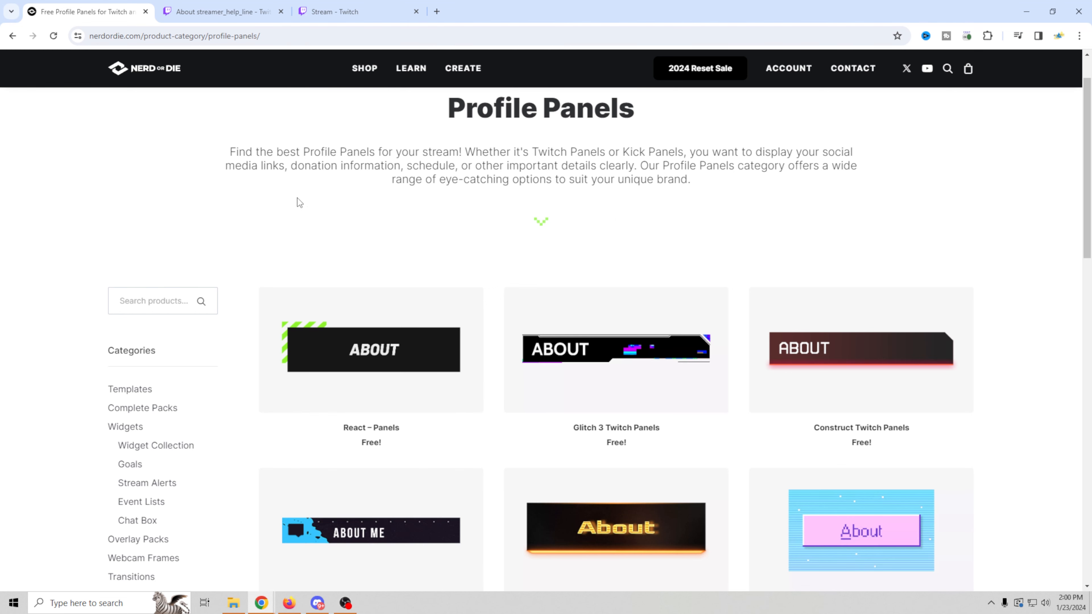
pyautogui.scroll(-7, 434, 191)
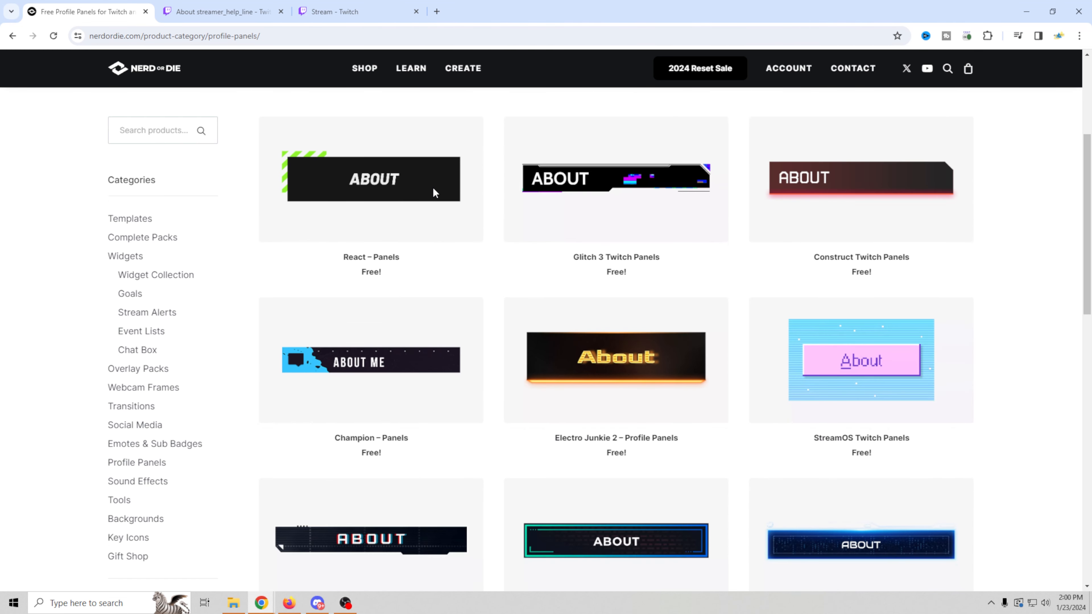
pyautogui.click(373, 495)
pyautogui.moveTo(465, 73)
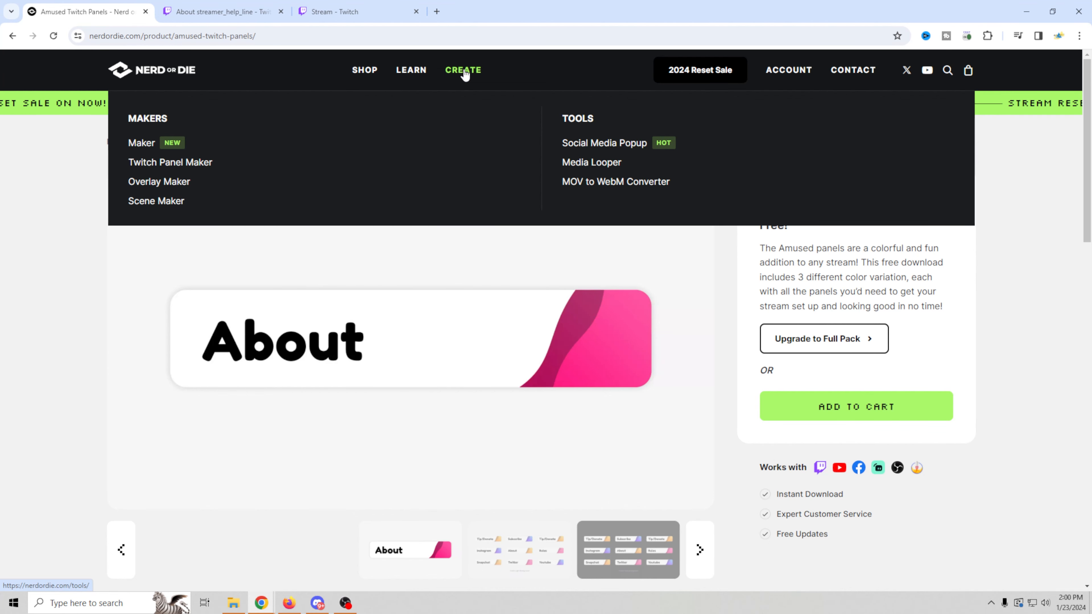
pyautogui.click(189, 163)
pyautogui.click(319, 319)
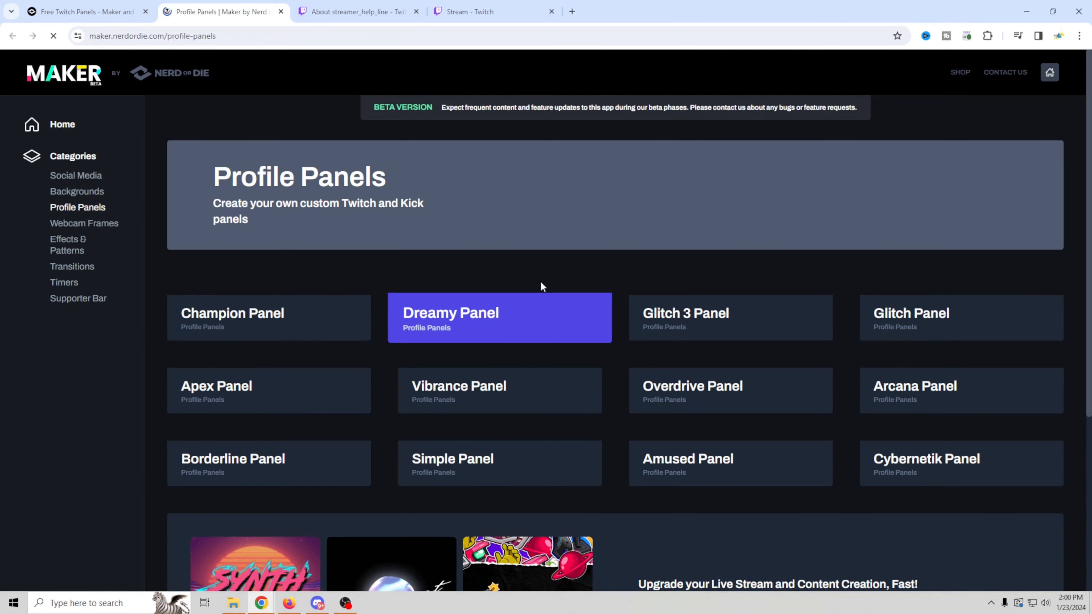
# - Look through the Maker profile panel designs and open the Amused Panel for customizing
pyautogui.scroll(-1, 407, 264)
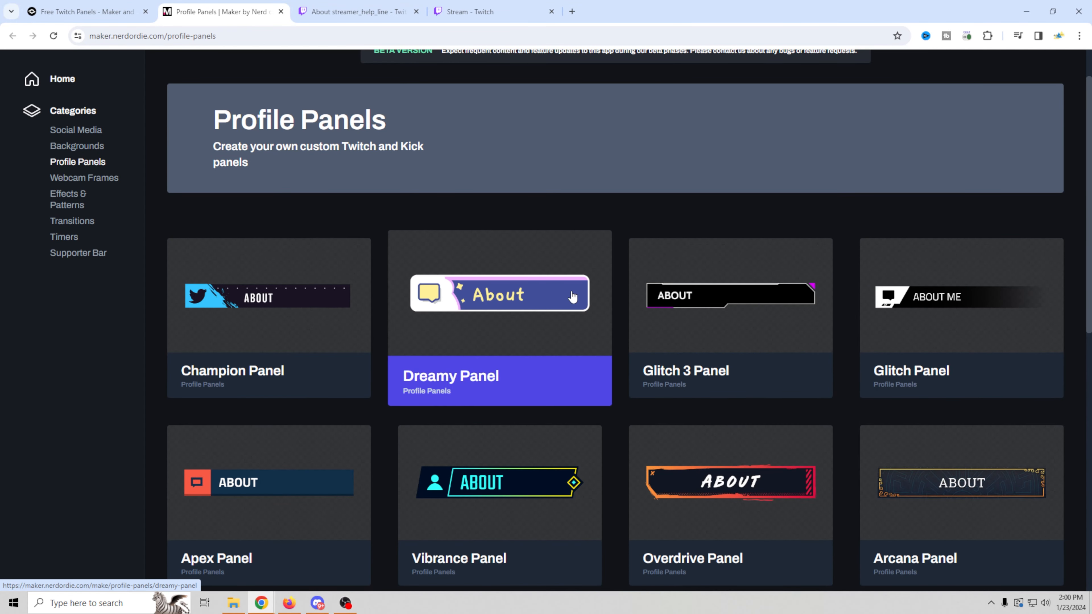
pyautogui.scroll(-2, 748, 312)
pyautogui.scroll(-3, 748, 312)
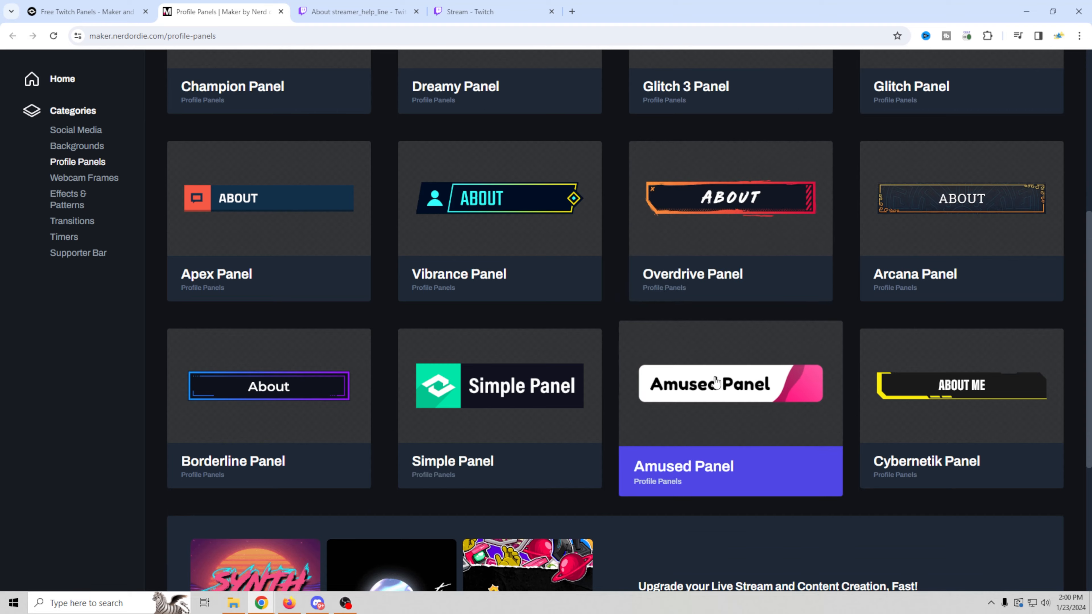
pyautogui.click(748, 344)
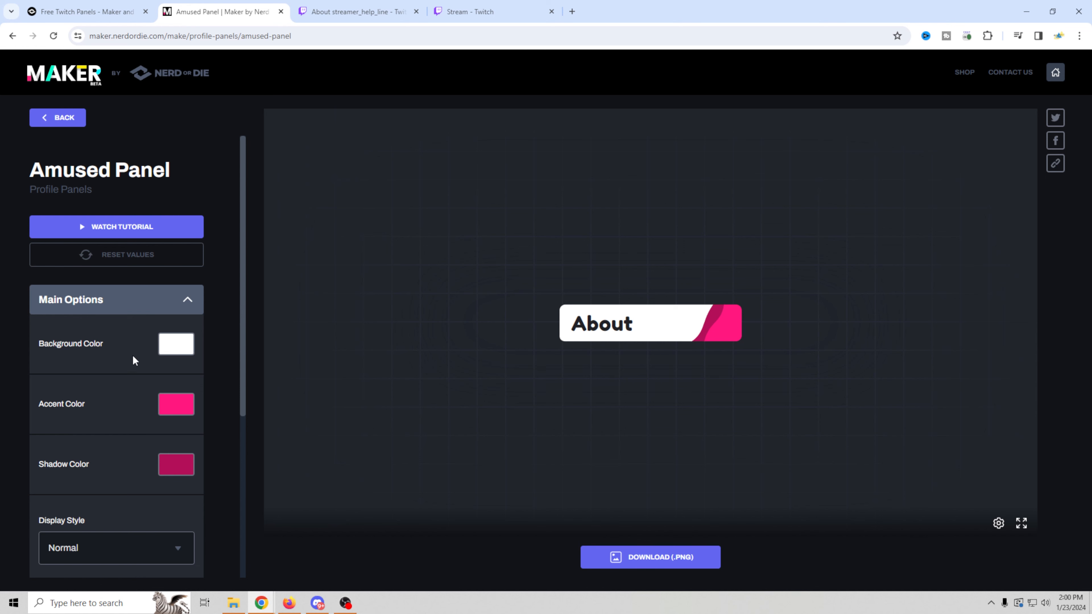
# - Set the Amused Panel's text to Rules
pyautogui.scroll(-6, 92, 414)
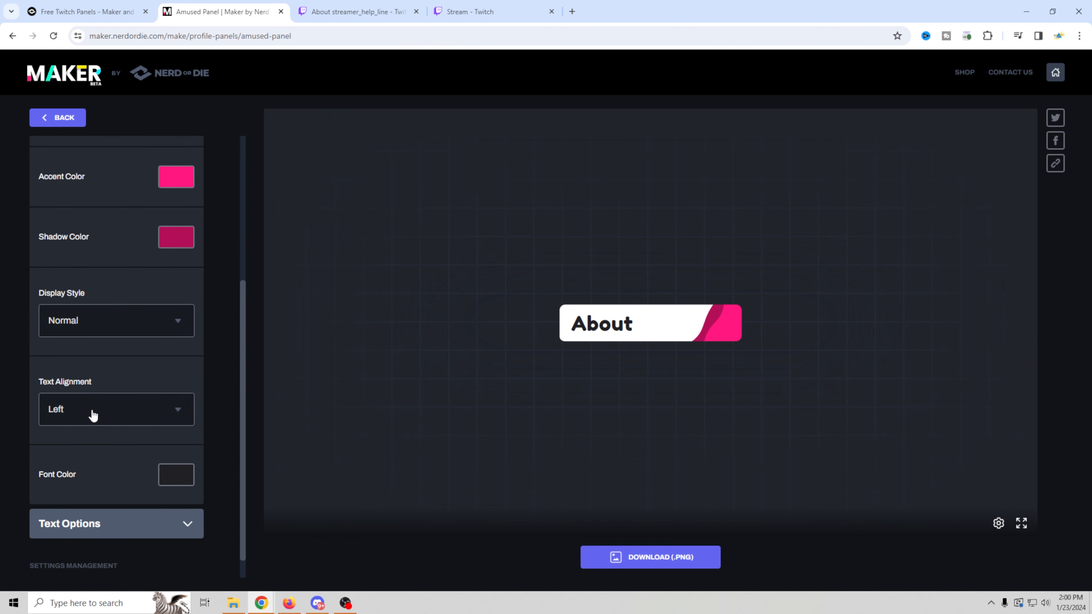
pyautogui.write('e')
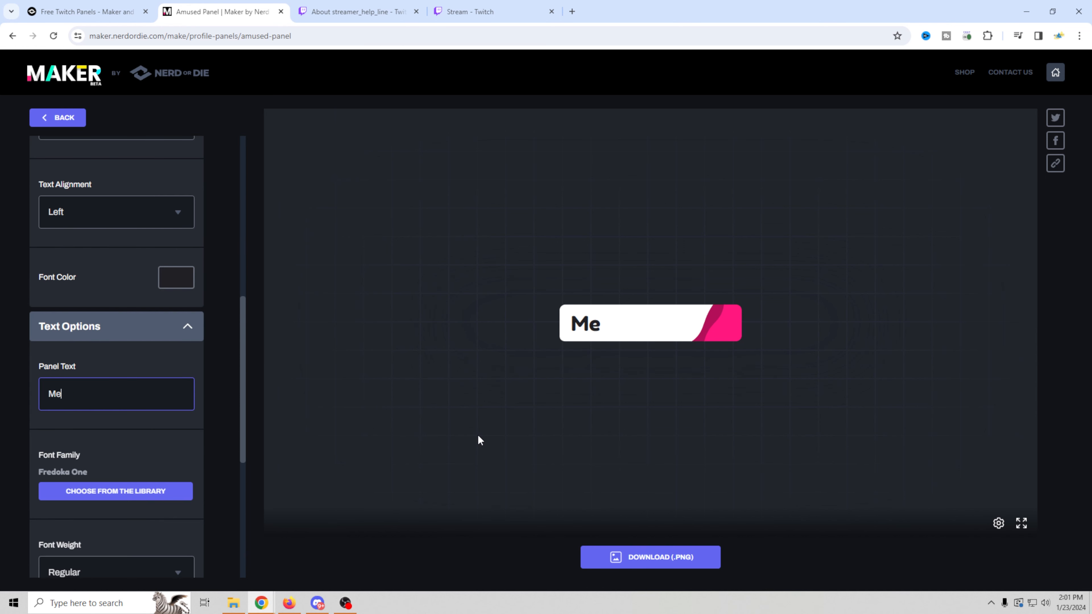
pyautogui.press('BackSpace')
pyautogui.press('BackSpace')
pyautogui.write('Rules')
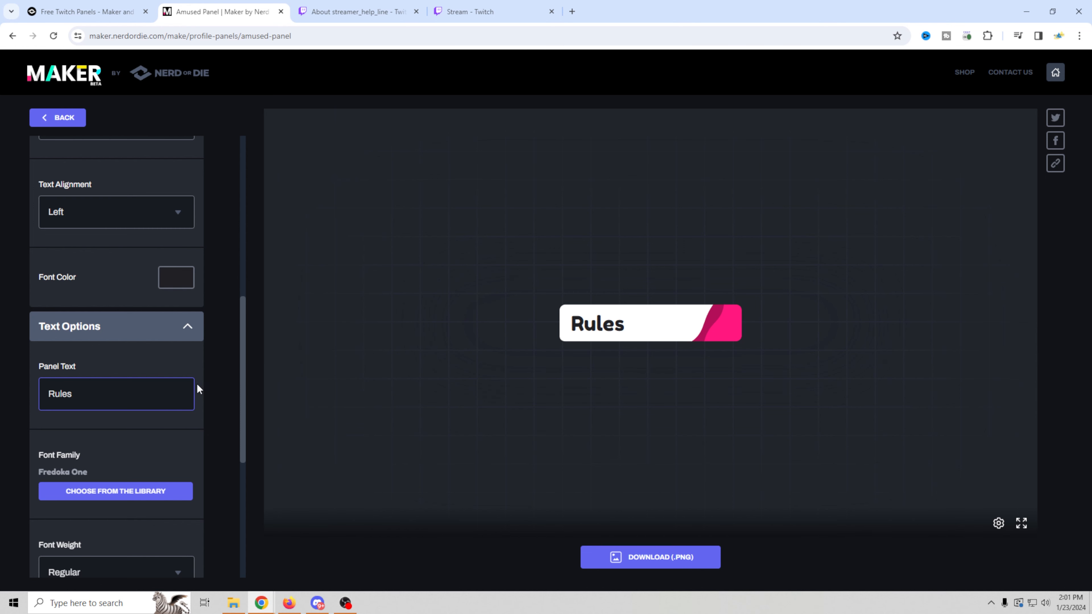
# - Set the Rules panel's accent color to light blue #17d4ff and its shadow color to yellow #f0e800
pyautogui.scroll(8, 199, 389)
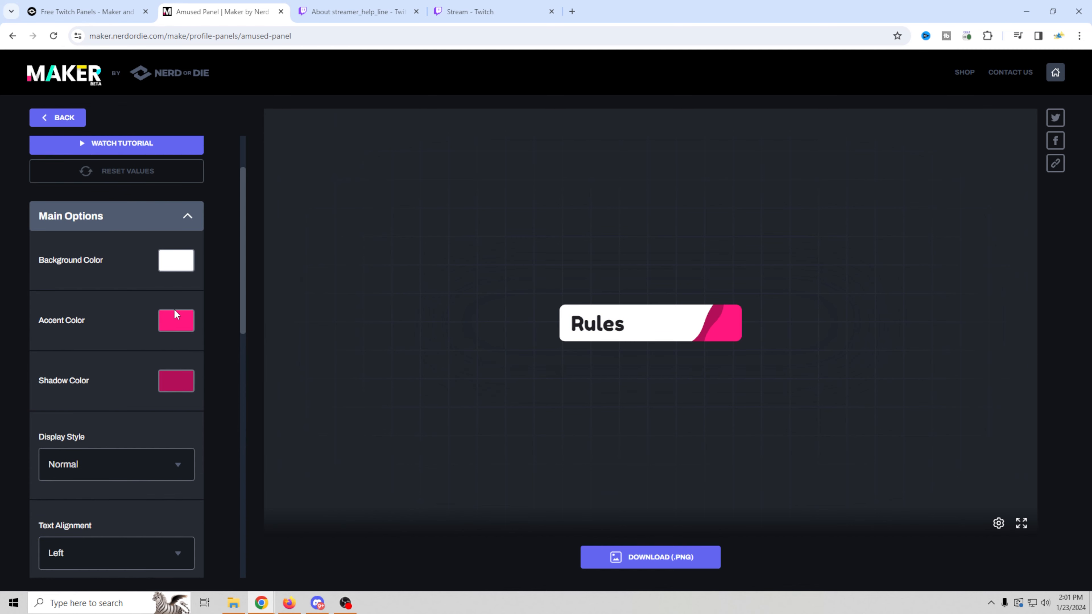
pyautogui.click(179, 329)
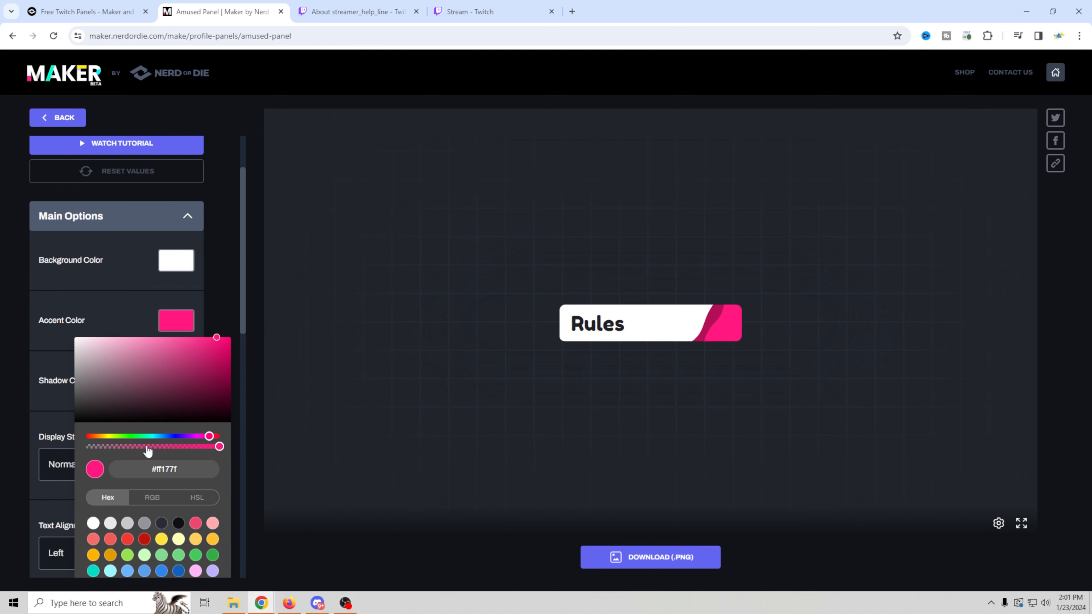
pyautogui.moveTo(120, 435); pyautogui.dragTo(157, 437)
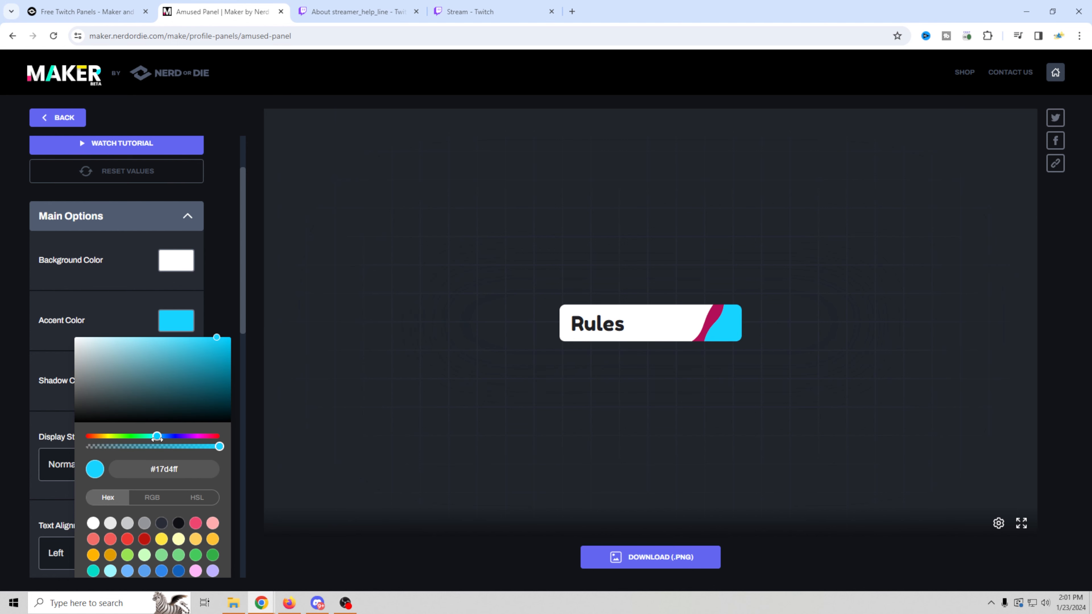
pyautogui.click(122, 309)
pyautogui.click(172, 385)
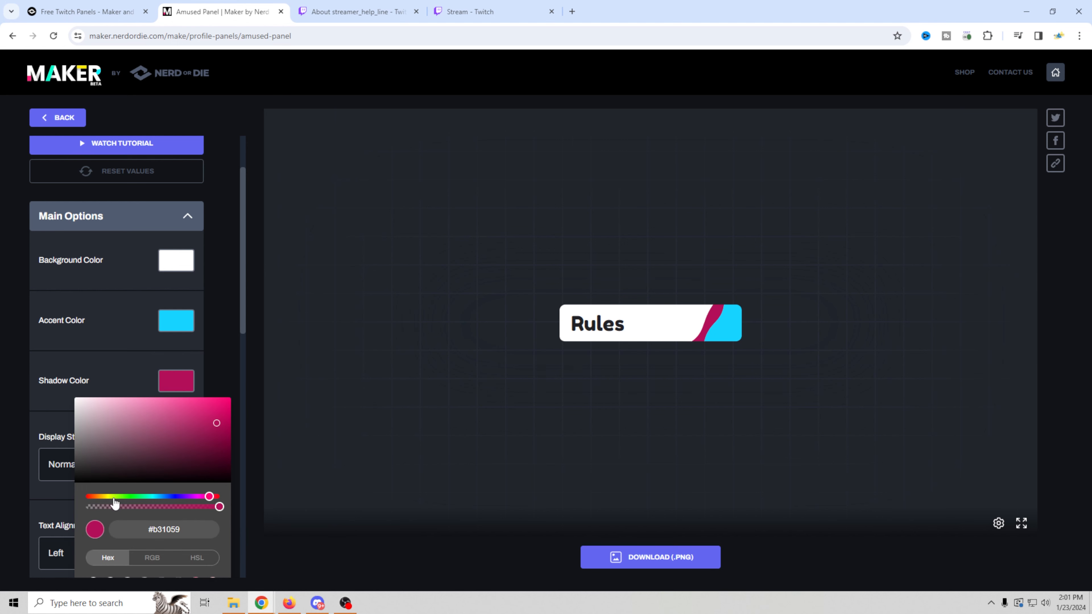
pyautogui.moveTo(115, 499); pyautogui.dragTo(110, 497)
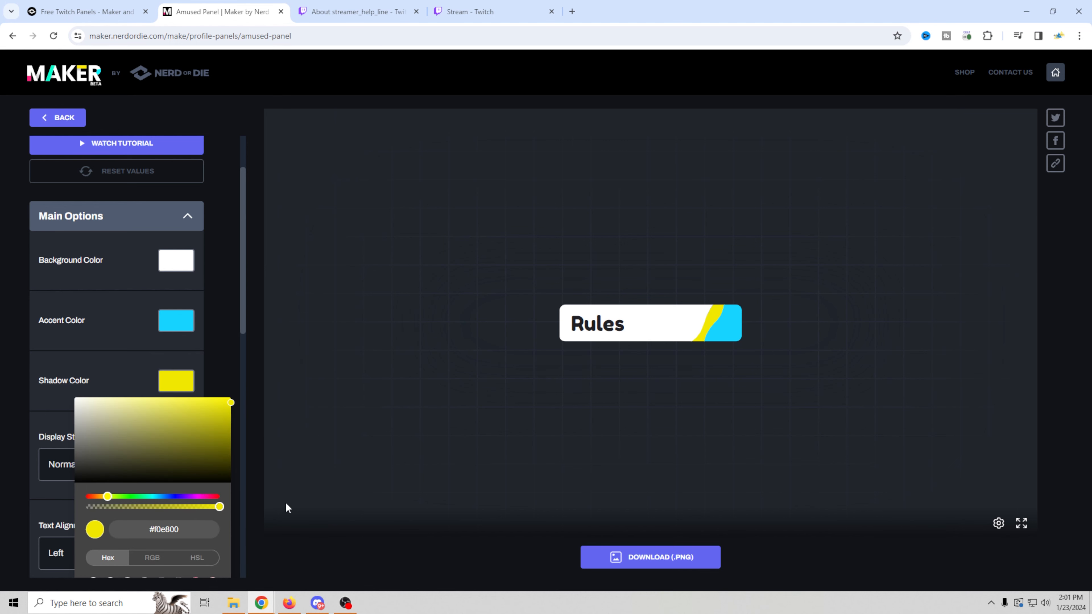
pyautogui.click(310, 488)
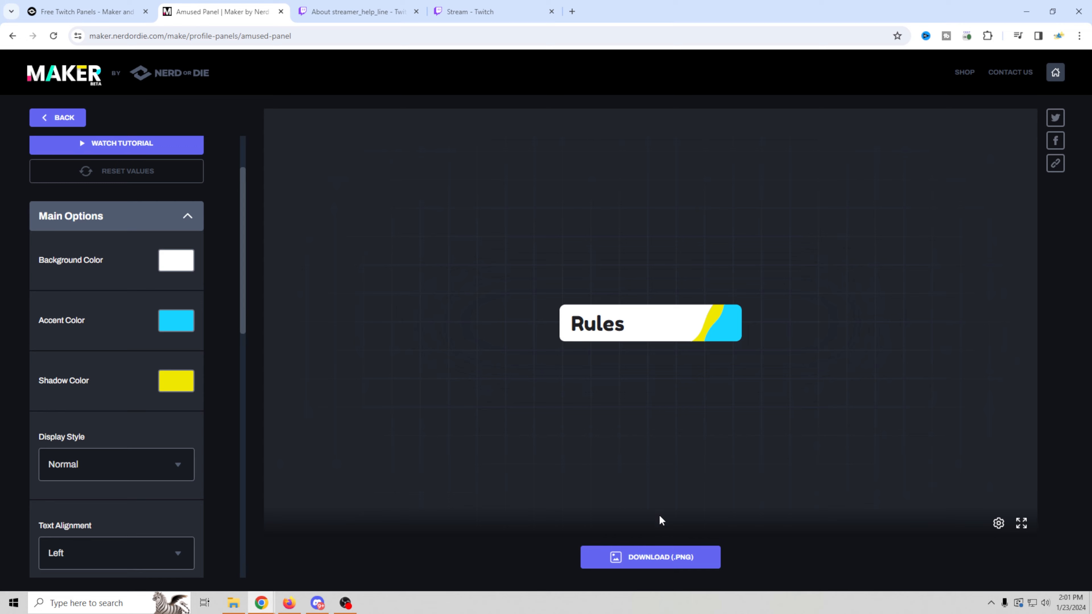
# - Download the Rules panel as a PNG and add a new image panel to the Twitch channel's About section
pyautogui.click(643, 553)
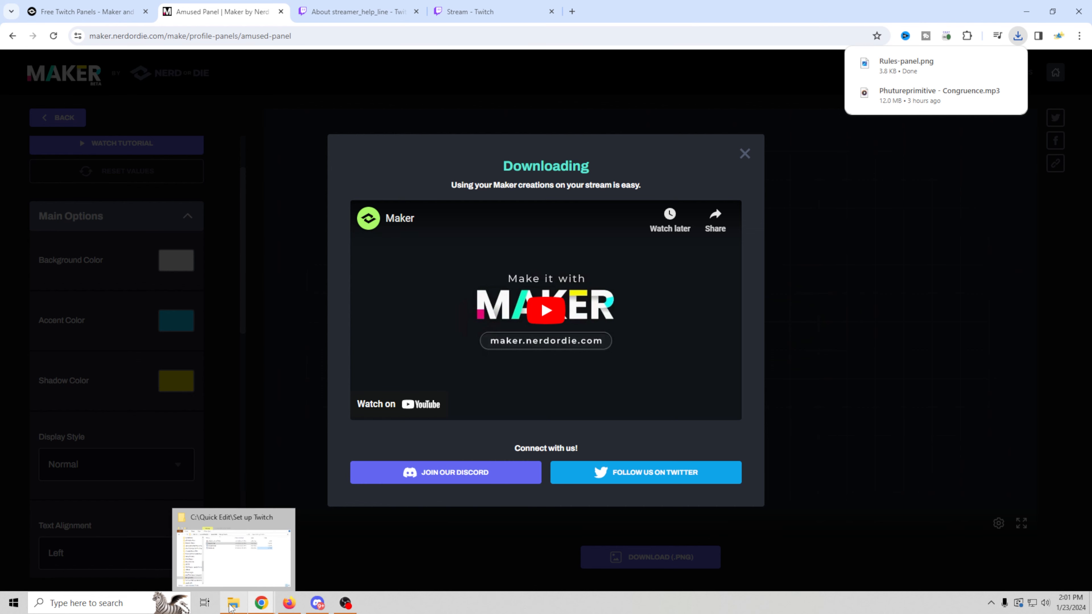
pyautogui.click(232, 603)
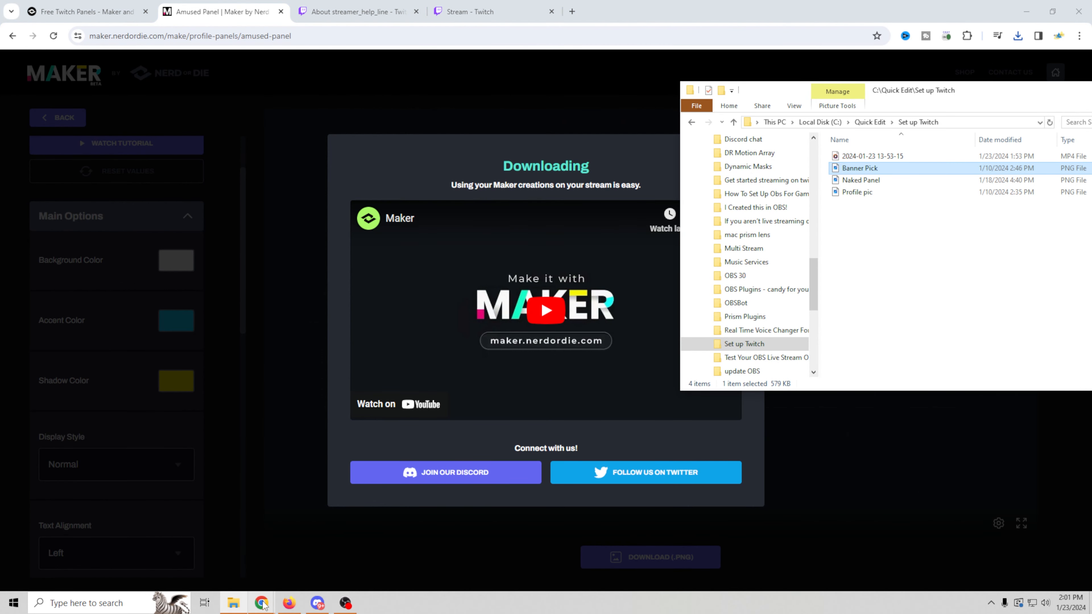
pyautogui.click(348, 13)
pyautogui.click(610, 463)
pyautogui.click(600, 362)
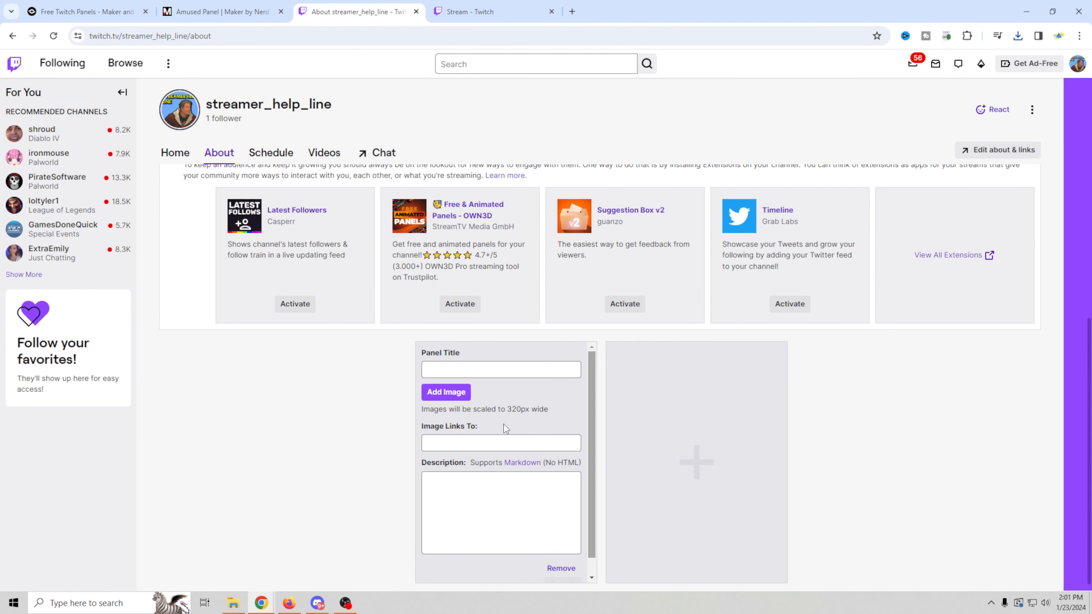
# - Upload the downloaded Rules panel PNG from File Explorer as the new panel's image and accept the crop
pyautogui.click(446, 392)
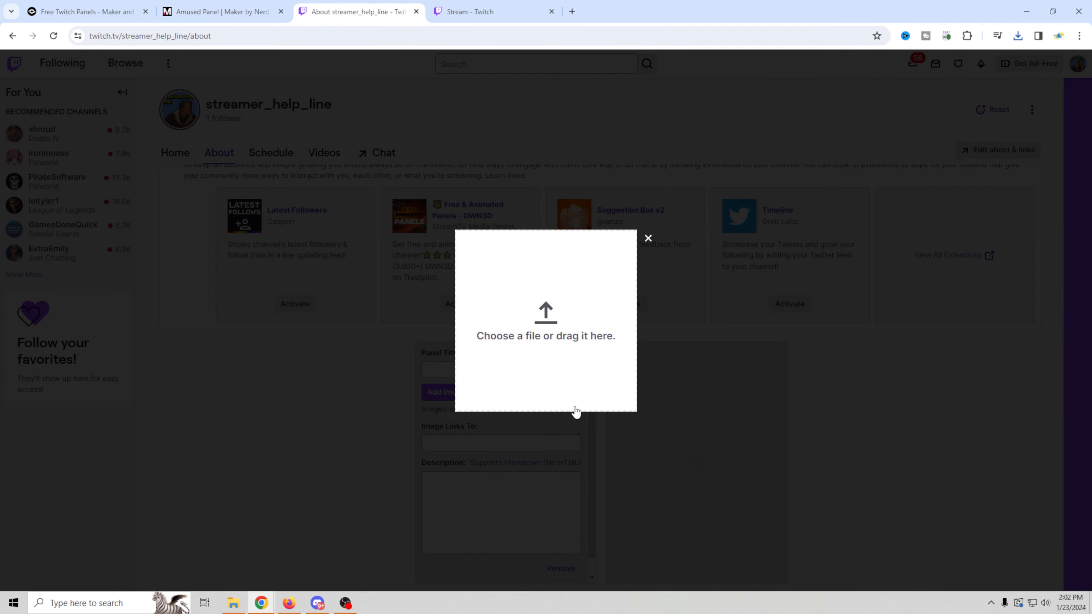
pyautogui.hotkey('alt', 'Tab')
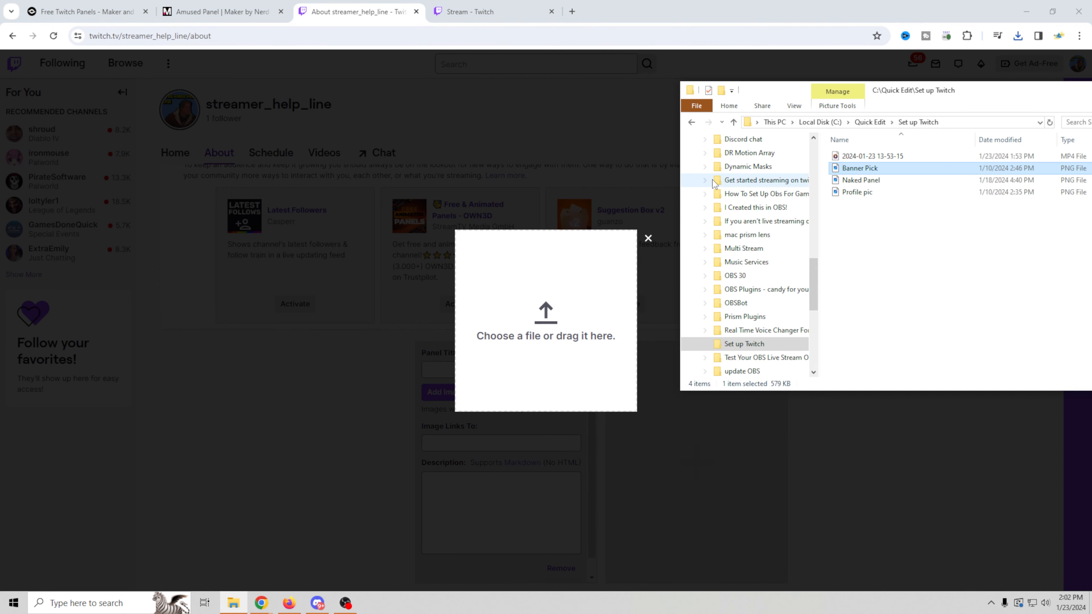
pyautogui.moveTo(814, 291); pyautogui.dragTo(817, 175)
pyautogui.click(742, 163)
pyautogui.moveTo(860, 208); pyautogui.dragTo(602, 344)
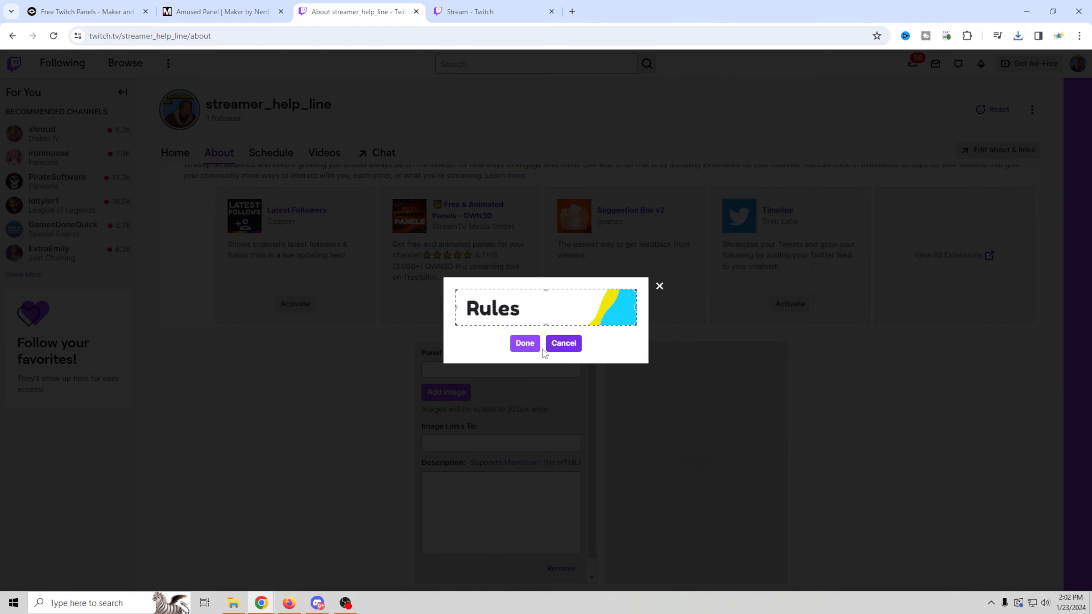
pyautogui.click(526, 342)
# - Open the Markdown help article linked from the panel description and examine its text styling, quote and list syntax
pyautogui.click(459, 447)
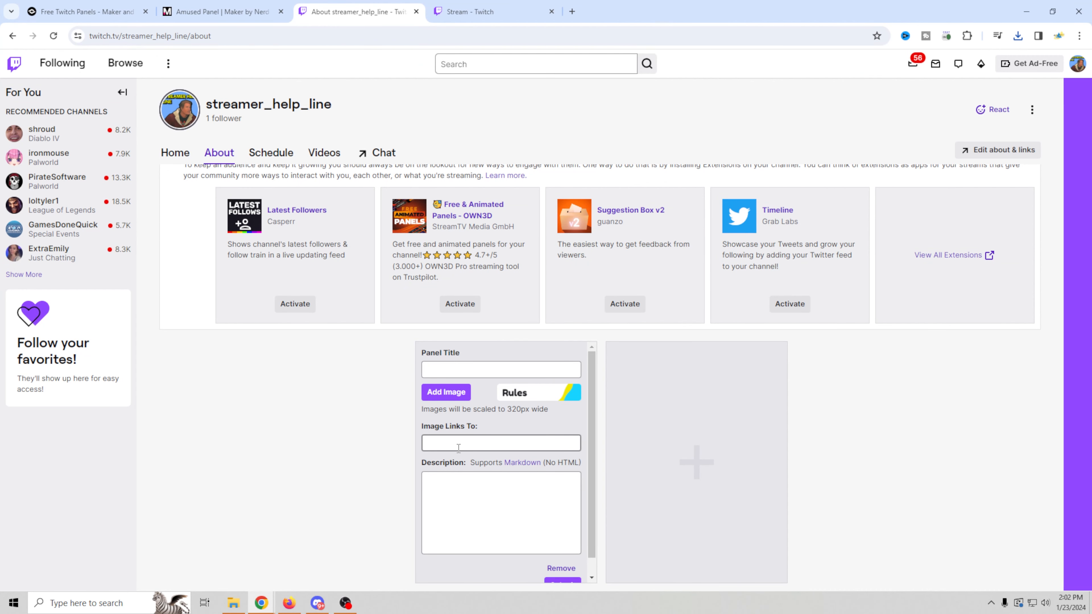
pyautogui.scroll(-1, 458, 446)
pyautogui.click(464, 462)
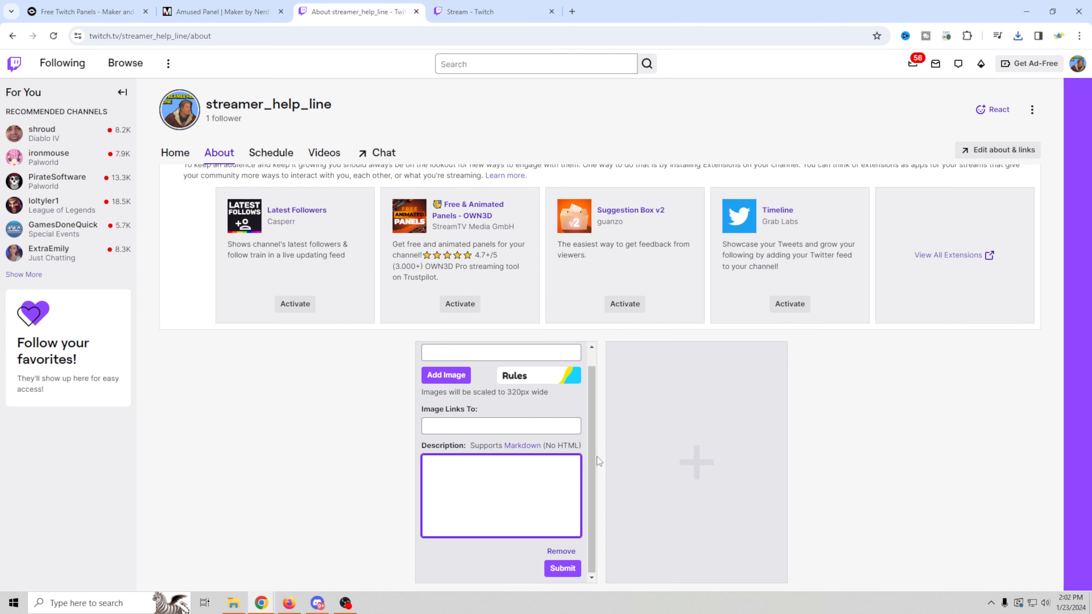
pyautogui.click(522, 446)
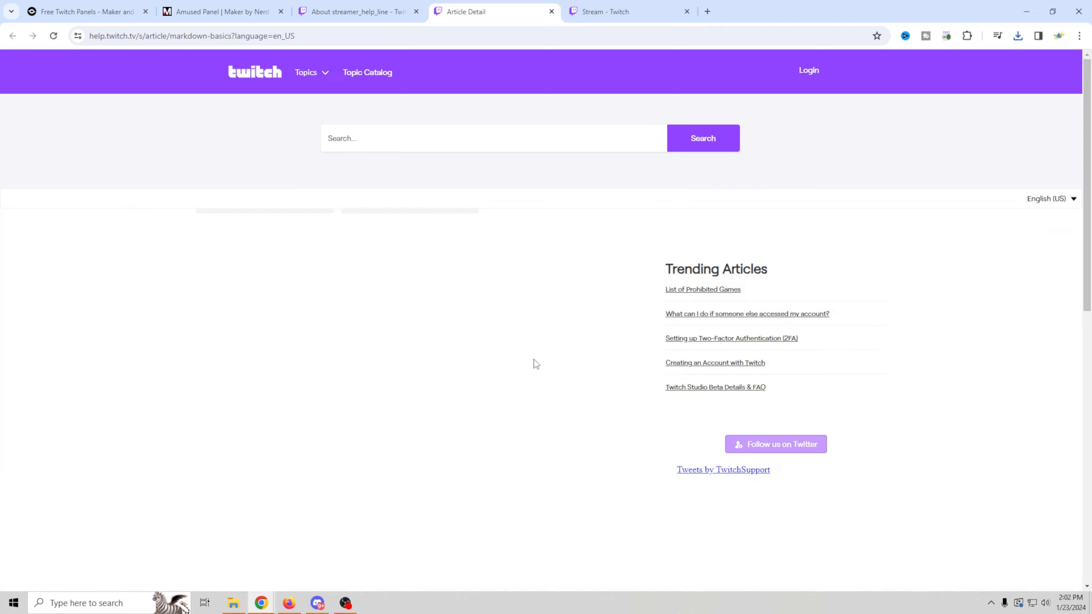
pyautogui.scroll(-10, 533, 359)
pyautogui.scroll(-3, 533, 360)
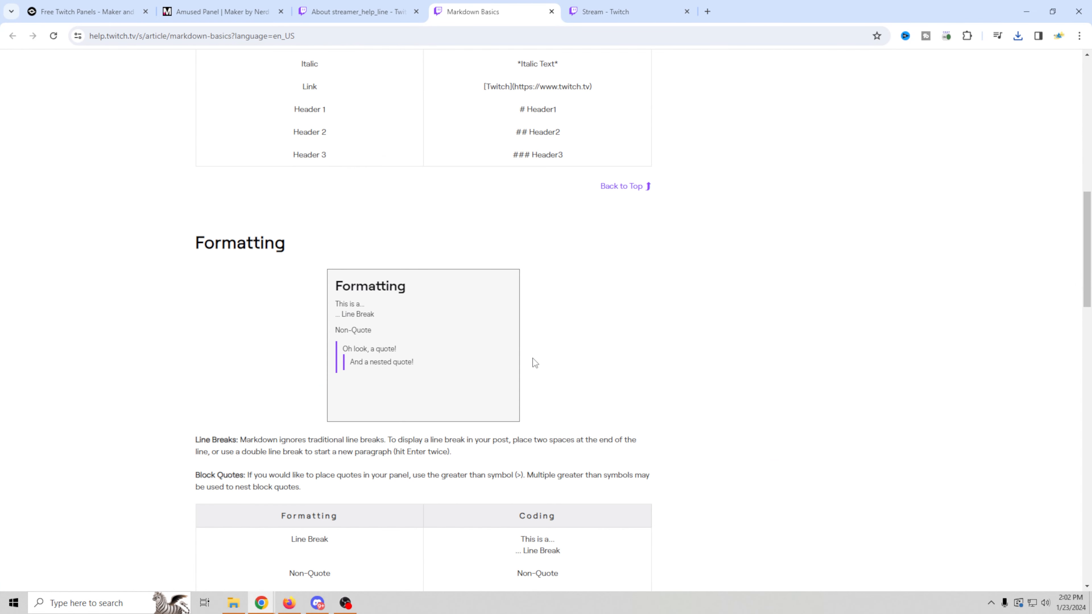
pyautogui.scroll(2, 526, 356)
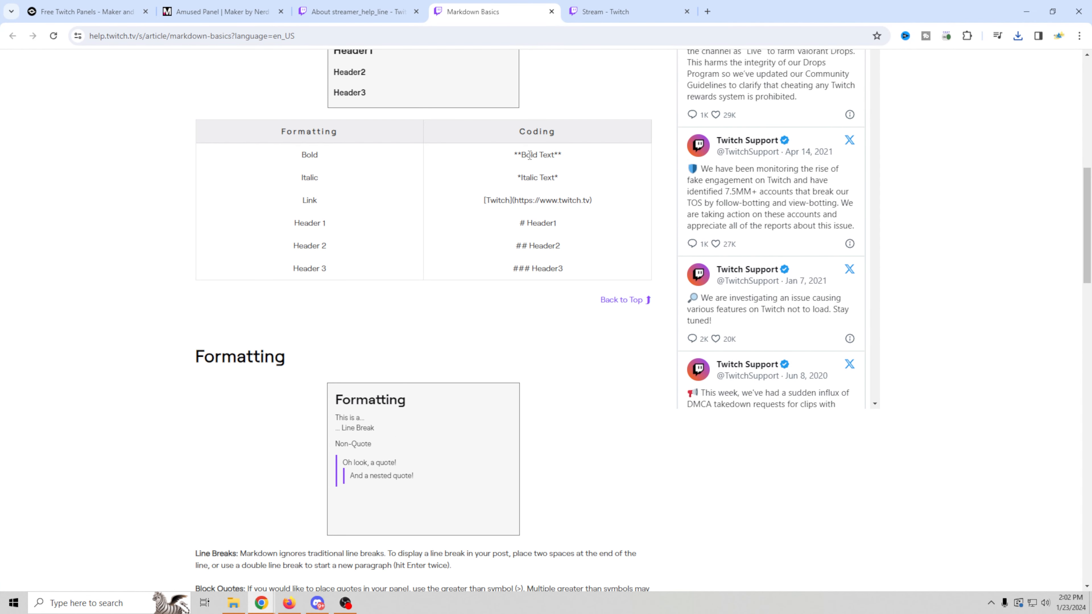
pyautogui.scroll(-14, 487, 320)
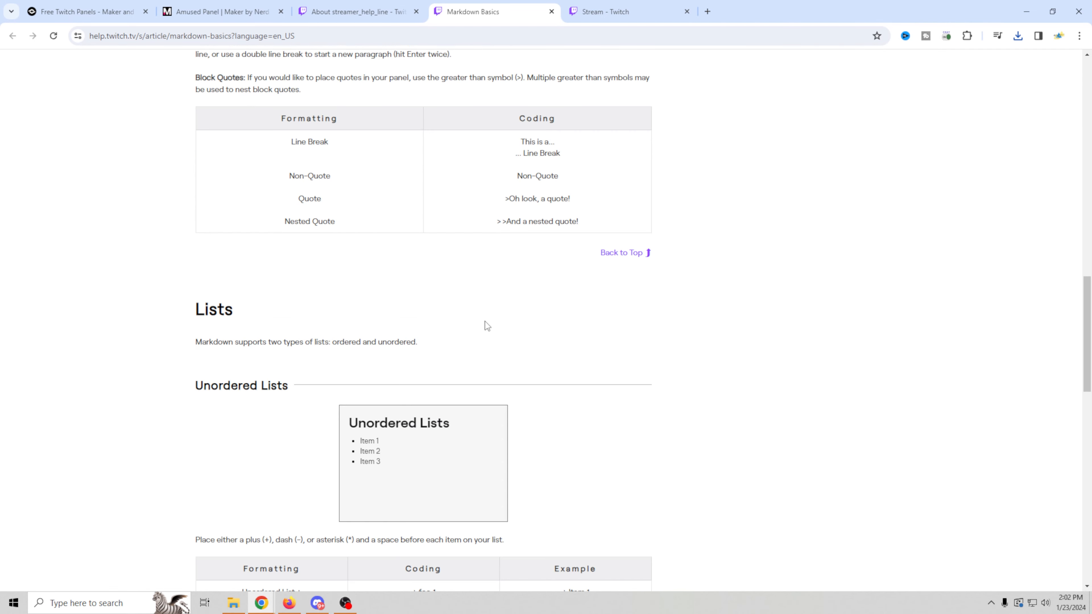
pyautogui.scroll(-7, 473, 339)
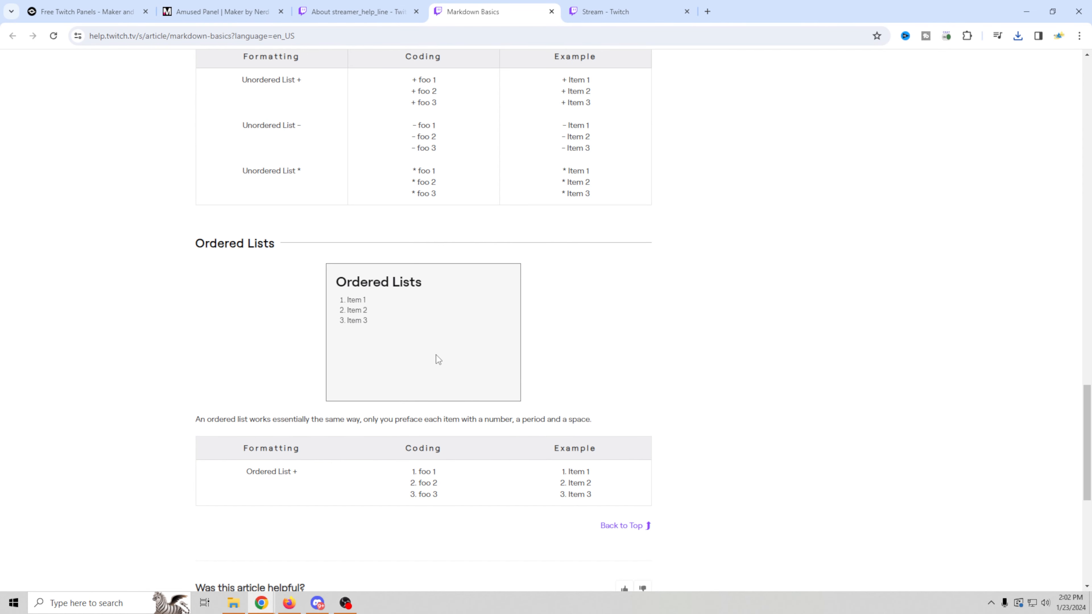
pyautogui.scroll(4, 435, 355)
pyautogui.scroll(12, 462, 329)
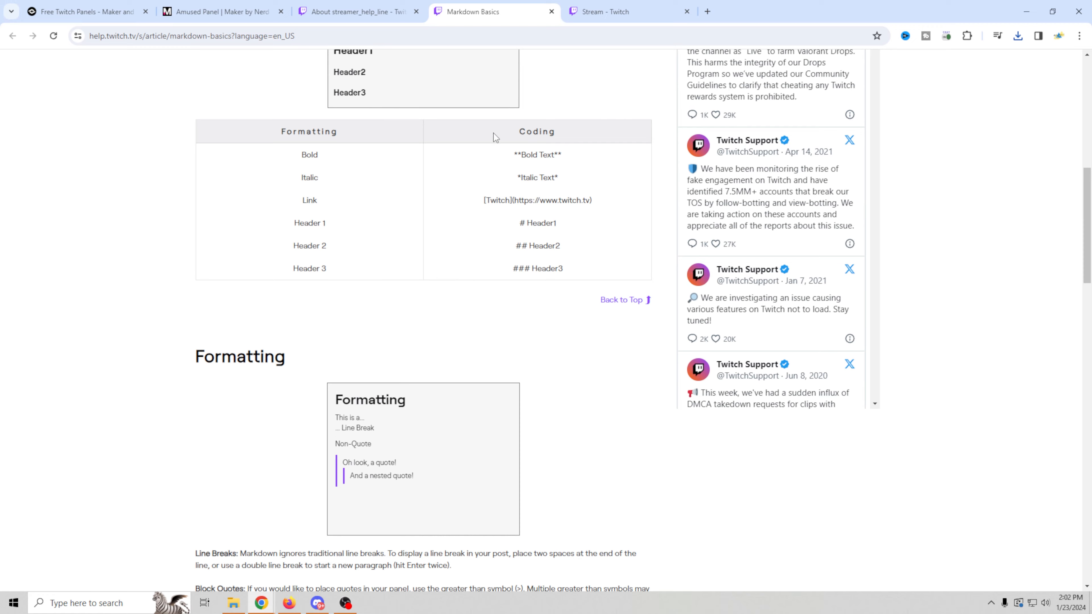
pyautogui.scroll(4, 522, 237)
pyautogui.click(552, 11)
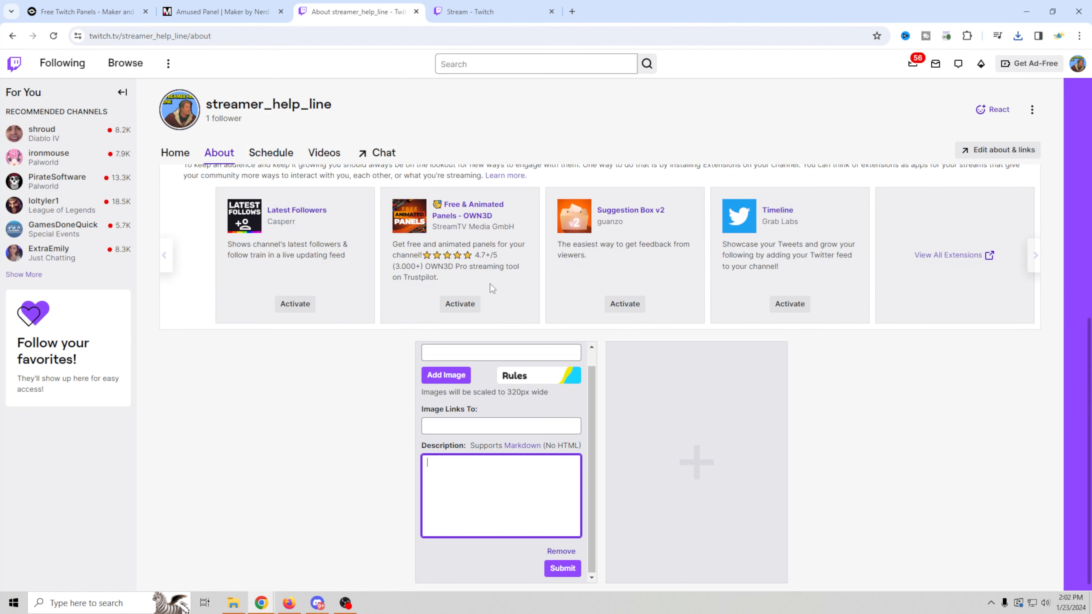
# - Reopen the Markdown guide, review the coding for headers and lists, and return to the channel's About page
pyautogui.click(457, 481)
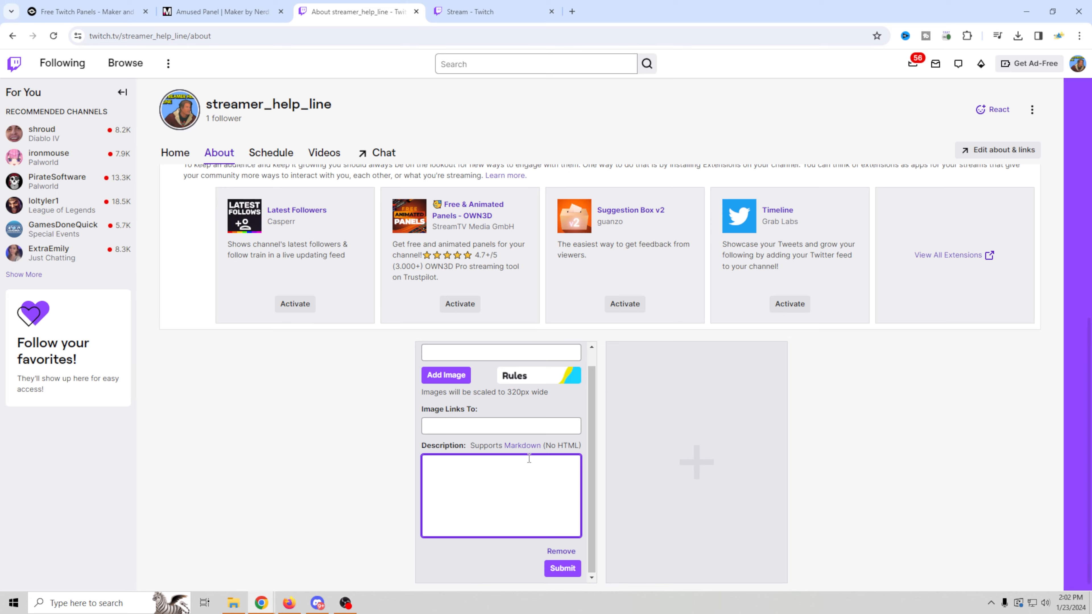
pyautogui.click(522, 445)
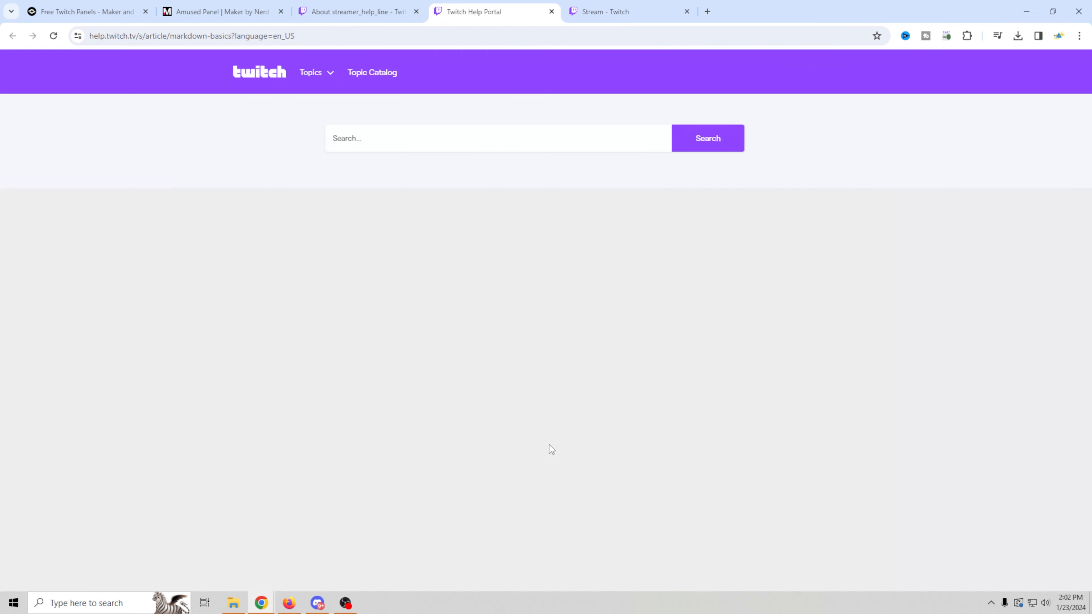
pyautogui.scroll(-7, 550, 439)
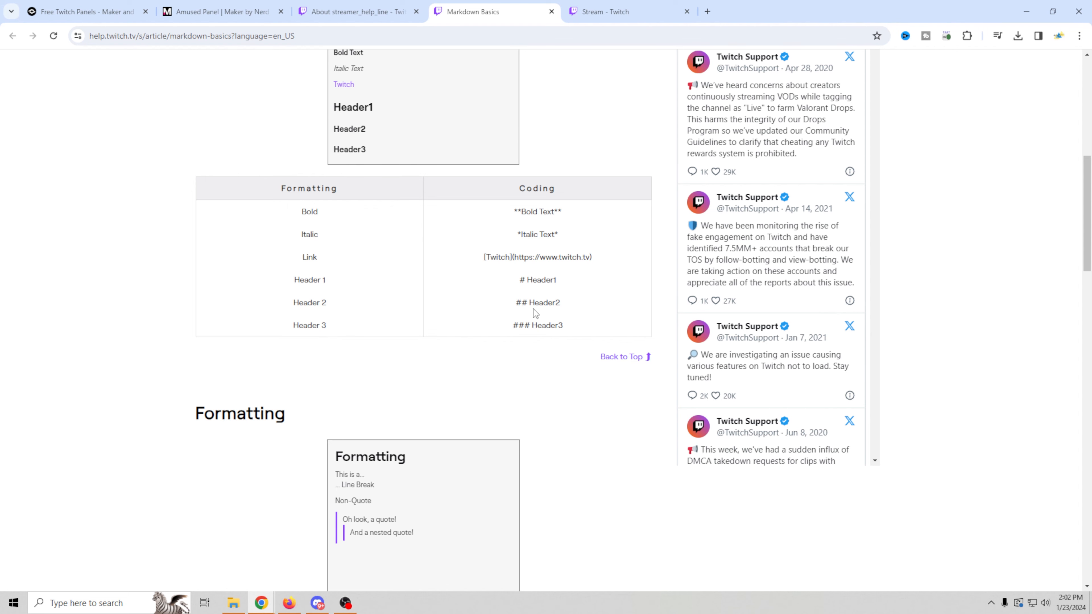
pyautogui.scroll(-10, 543, 356)
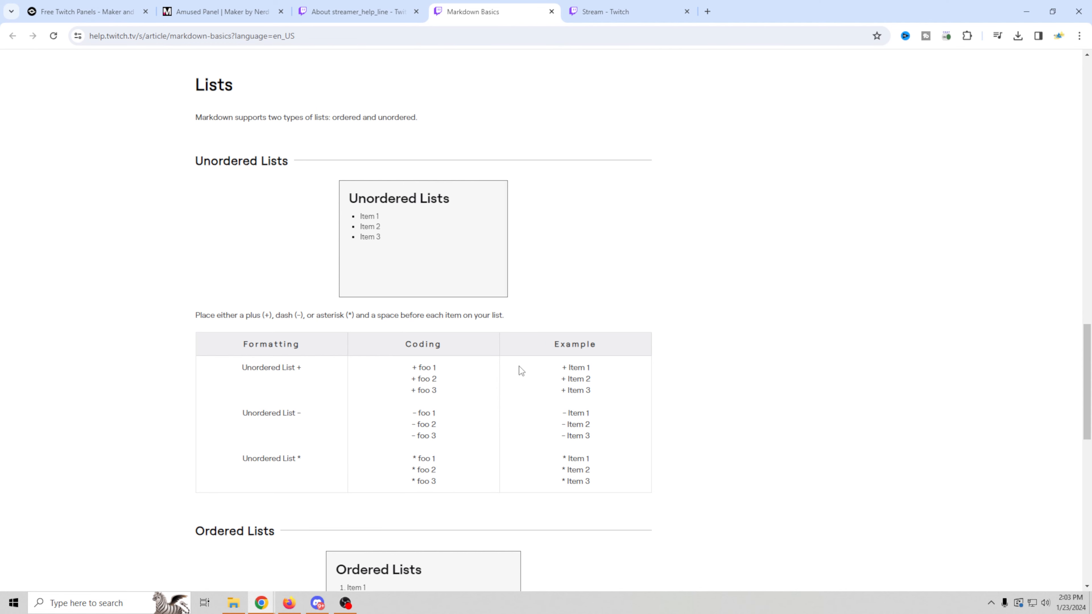
pyautogui.scroll(4, 518, 366)
pyautogui.scroll(-8, 519, 367)
pyautogui.click(333, 13)
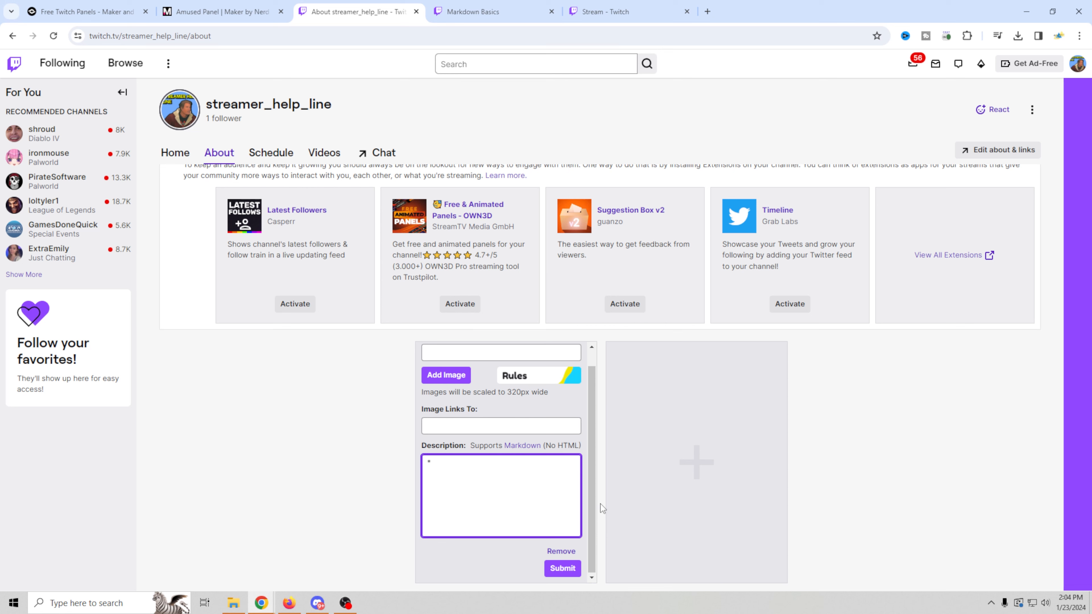
# - Submit a Rules description with asterisk bullets No Spamming, No Foul Language, No Eating After Midnight and No Second Breakfast, and exit panel editing
pyautogui.write('* No Spamming * No Foul Language * No Eating After Midnight * No Second Breakfast')
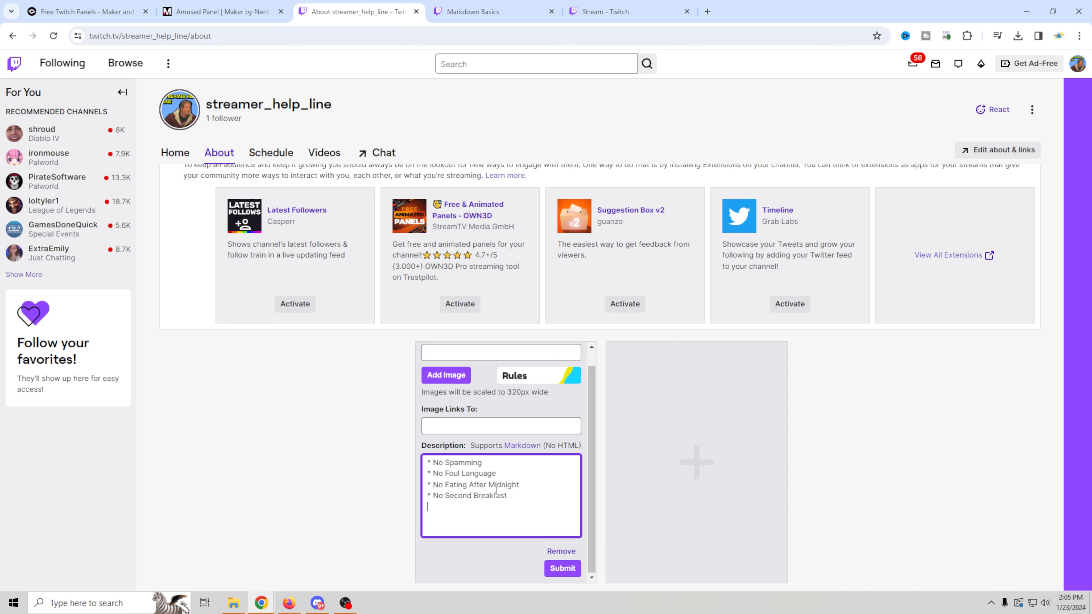
pyautogui.click(564, 568)
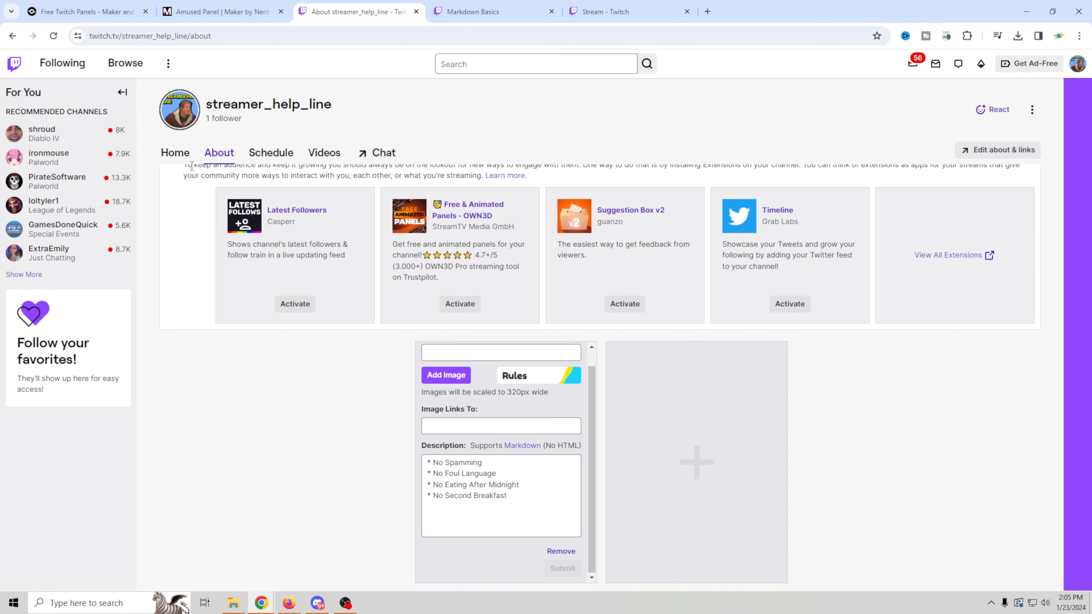
pyautogui.scroll(5, 213, 297)
pyautogui.click(174, 343)
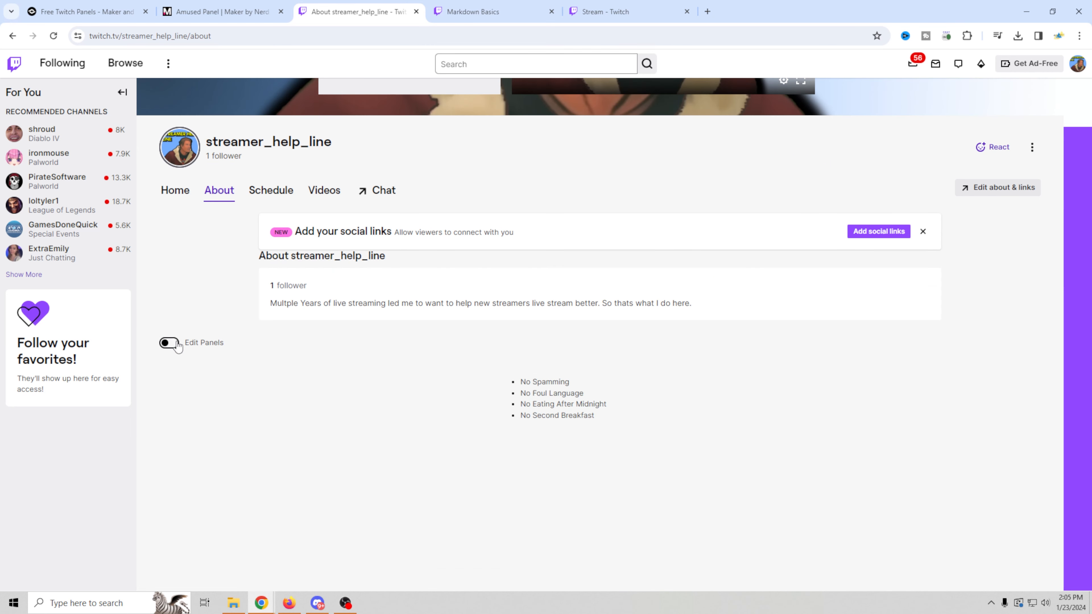
pyautogui.scroll(-1, 205, 319)
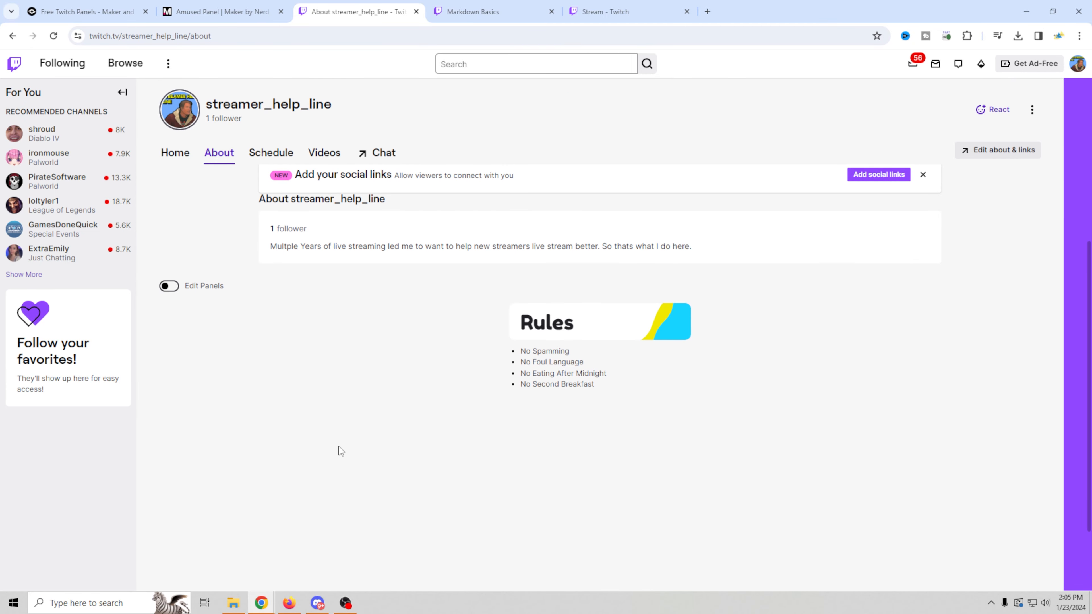
# - Change the Amused Panel's text to About in the panel maker and download it as a PNG
pyautogui.click(231, 18)
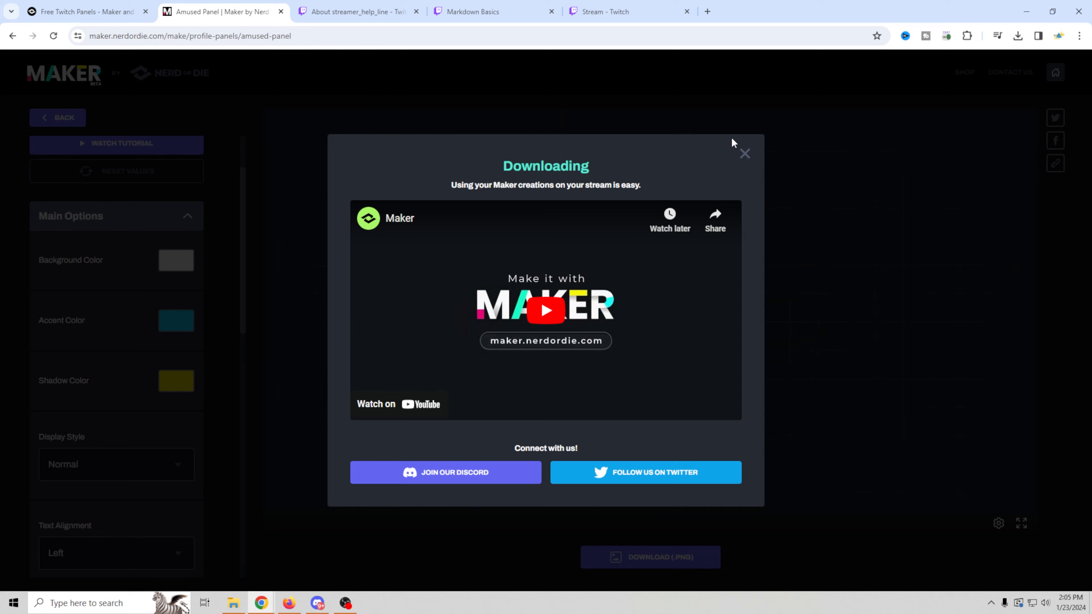
pyautogui.click(744, 153)
pyautogui.scroll(-2, 129, 419)
pyautogui.scroll(3, 110, 434)
pyautogui.scroll(-9, 115, 437)
pyautogui.doubleClick(108, 426)
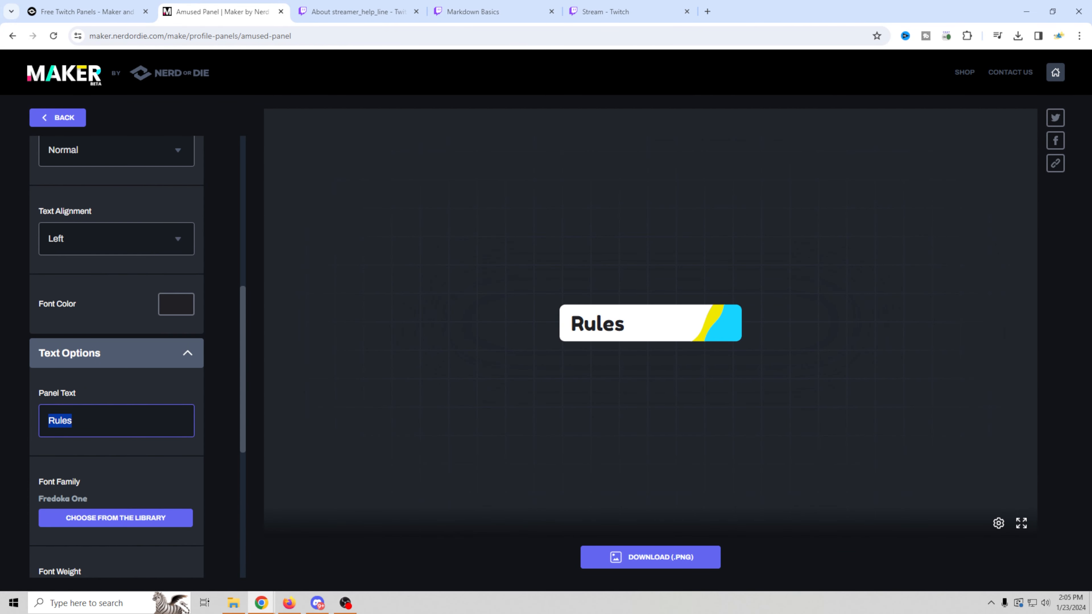
pyautogui.click(592, 557)
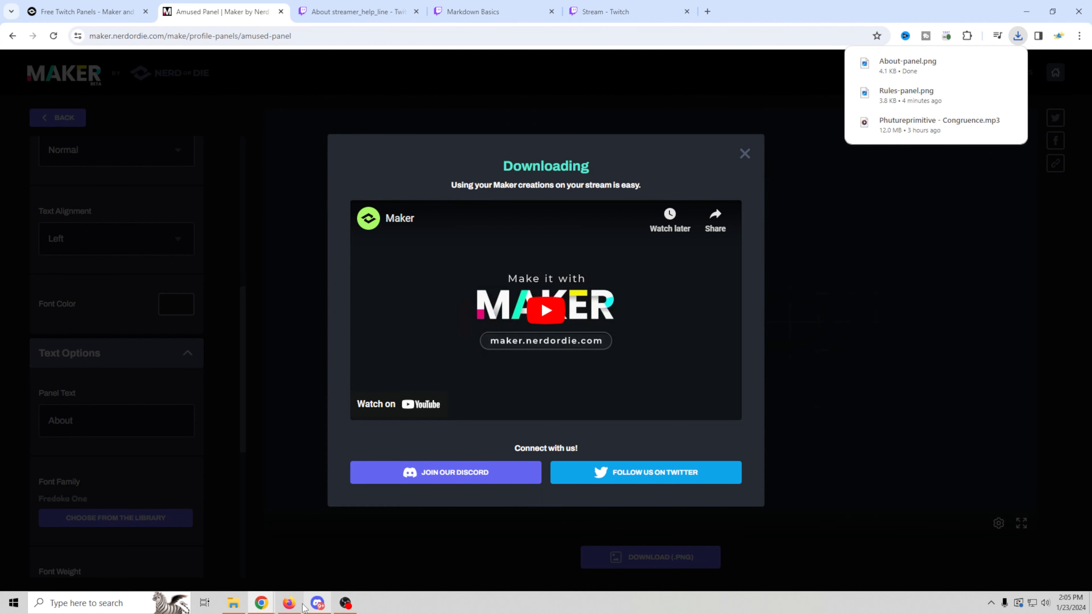
# - Turn panel editing back on in the Twitch channel's About section and add a second text or image panel
pyautogui.click(397, 13)
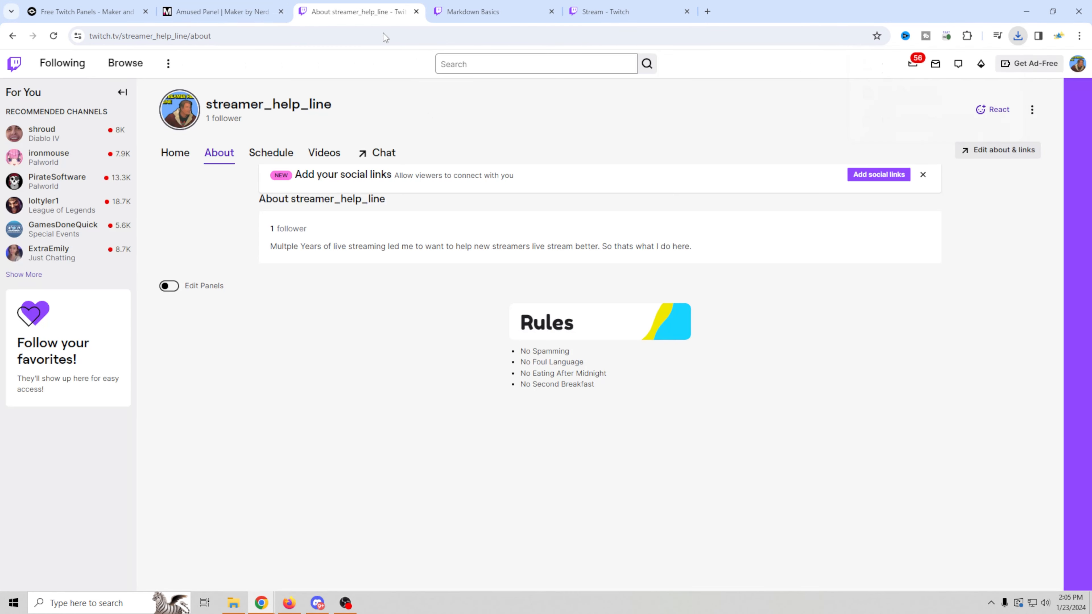
pyautogui.click(169, 286)
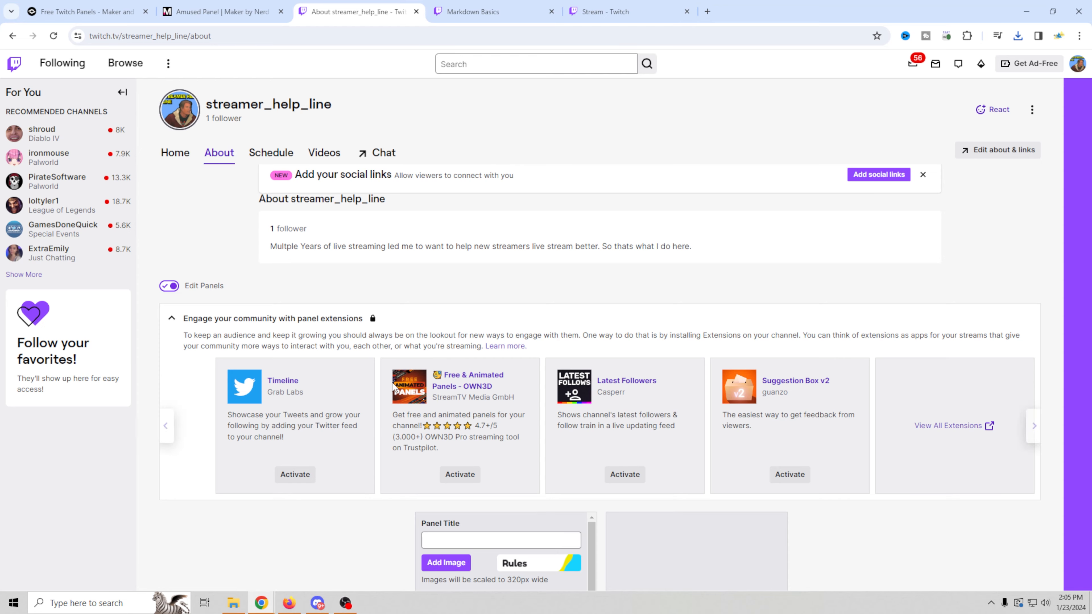
pyautogui.scroll(-3, 594, 410)
pyautogui.click(698, 458)
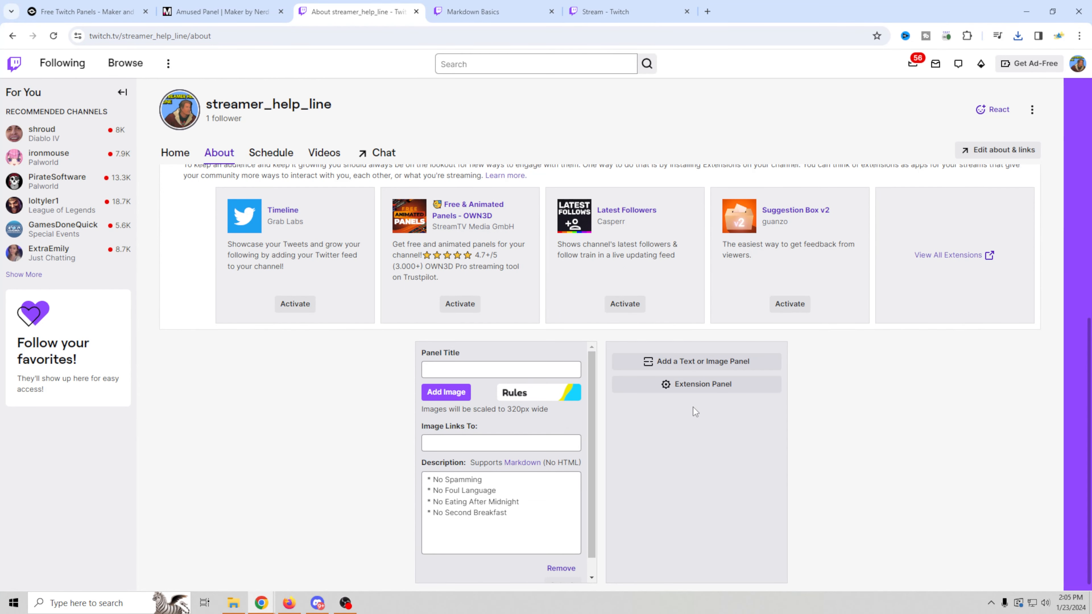
pyautogui.click(694, 364)
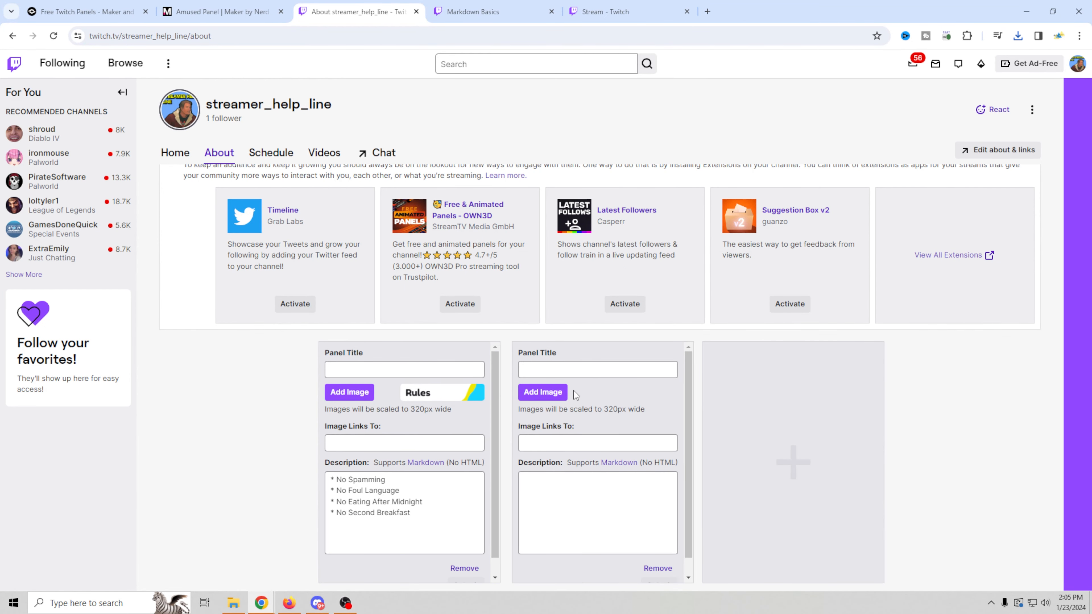
# - Upload the About-panel PNG from the Downloads folder as the second panel's image and accept the crop
pyautogui.click(547, 394)
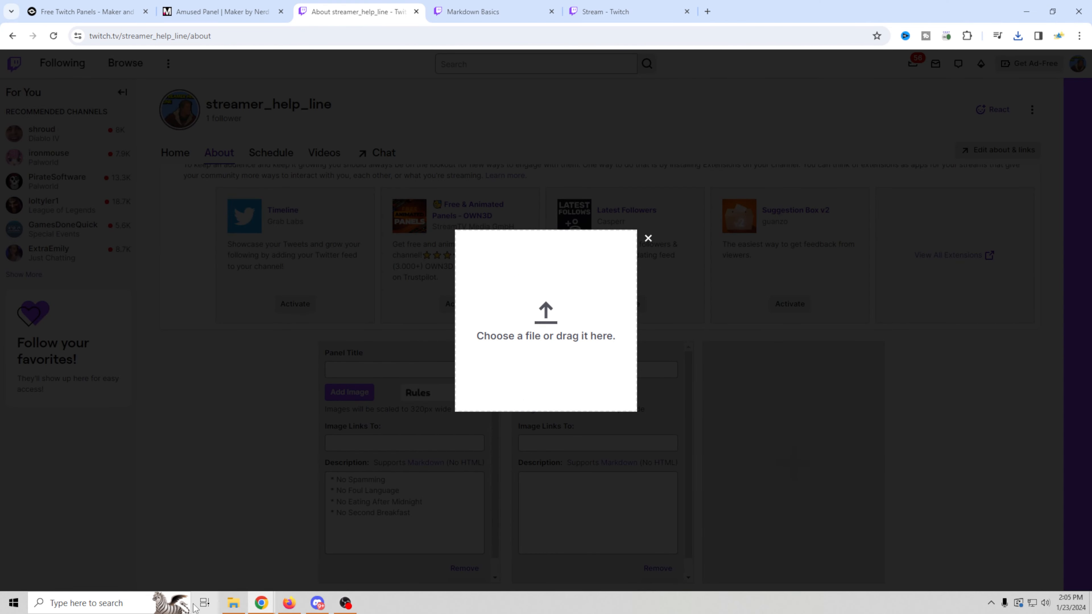
pyautogui.click(234, 602)
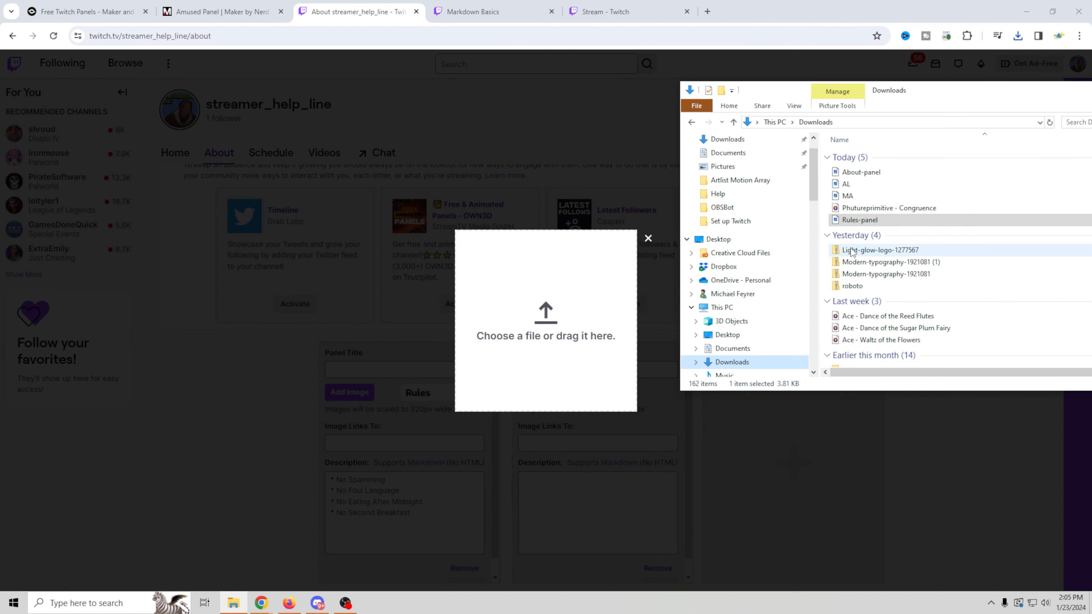
pyautogui.moveTo(867, 172); pyautogui.dragTo(581, 314)
pyautogui.click(526, 343)
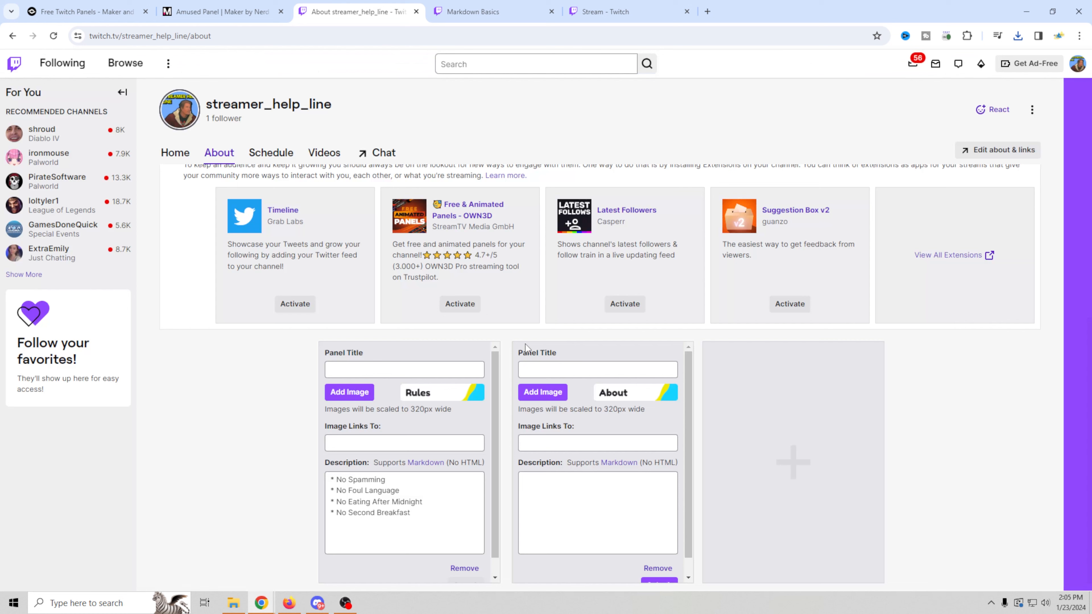
# - Copy the channel's bio text into the About panel's description, save it and exit panel editing
pyautogui.click(588, 492)
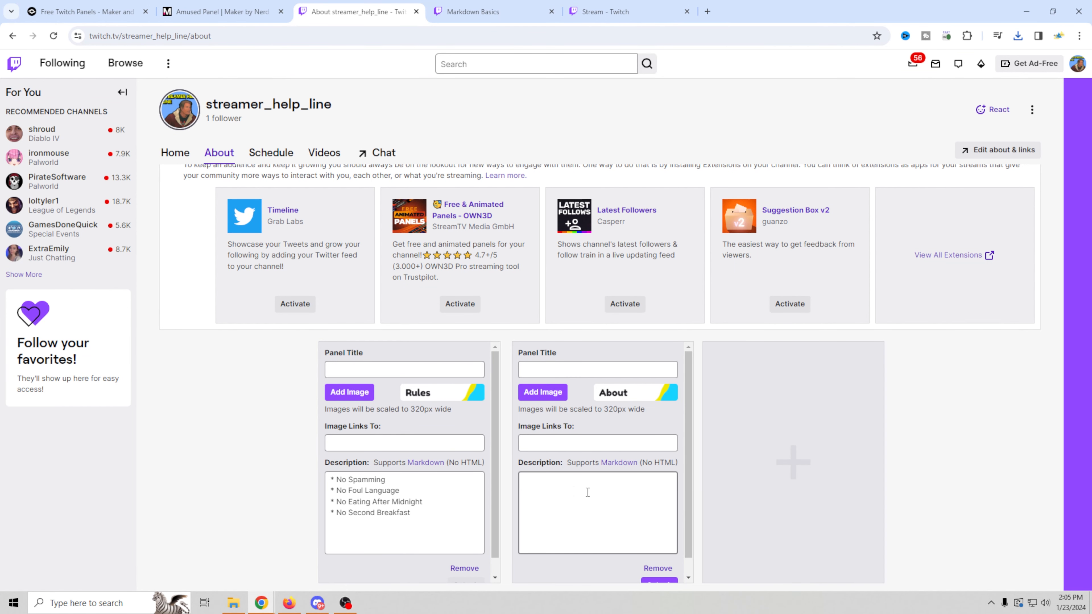
pyautogui.click(568, 481)
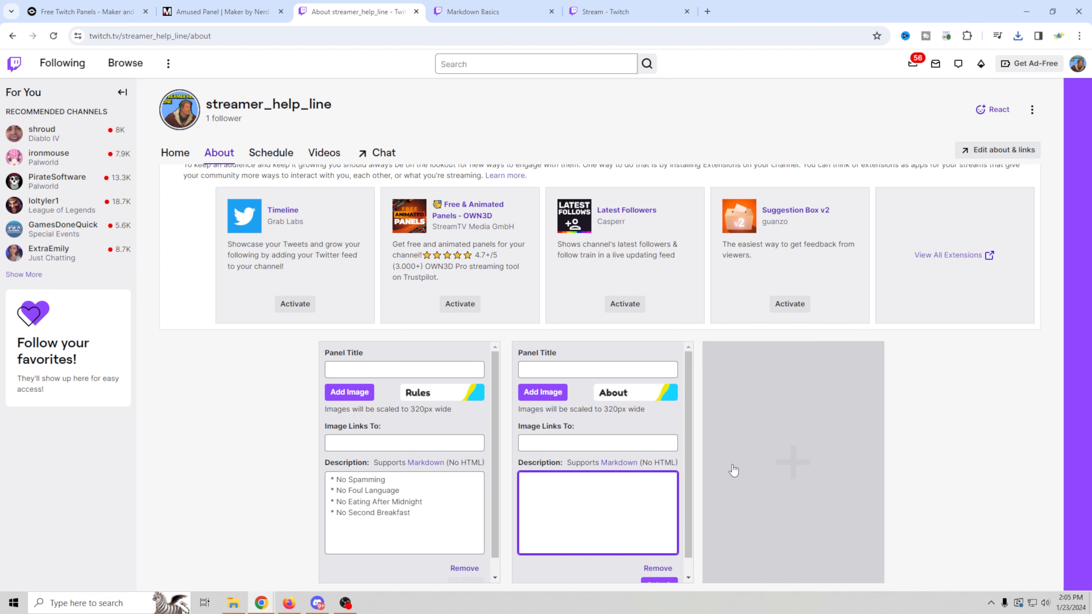
pyautogui.scroll(6, 697, 462)
pyautogui.moveTo(693, 360); pyautogui.dragTo(263, 365)
pyautogui.hotkey('ctrl', 'c')
pyautogui.scroll(-5, 263, 365)
pyautogui.click(636, 505)
pyautogui.hotkey('ctrl', 'v')
pyautogui.scroll(4, 195, 403)
pyautogui.click(164, 343)
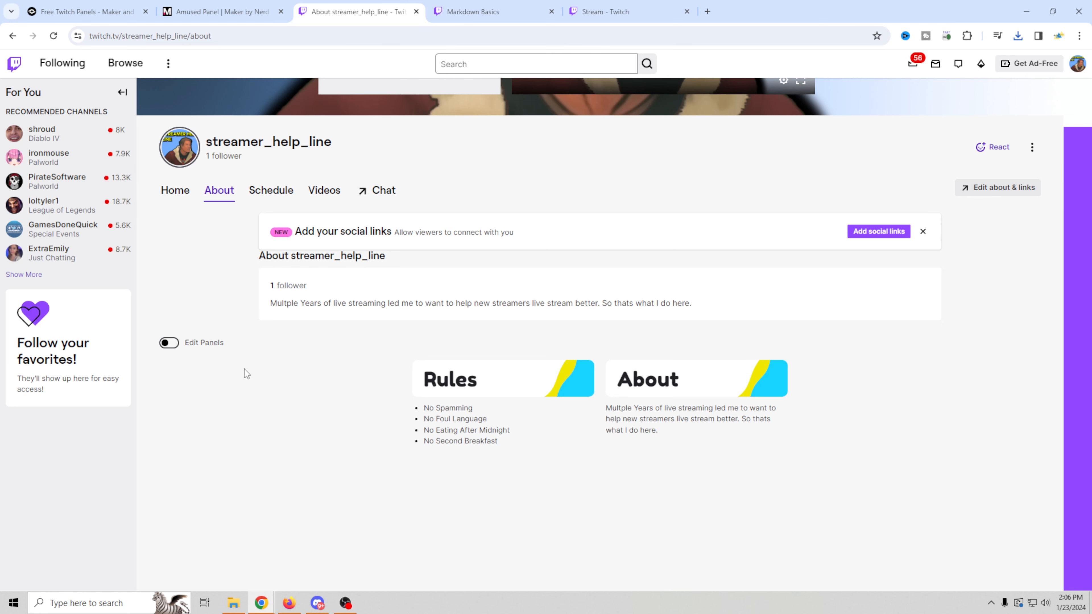
# - Turn on panel editing, and in the panel maker change the Amused Panel's text to Support and download it as a PNG
pyautogui.click(171, 344)
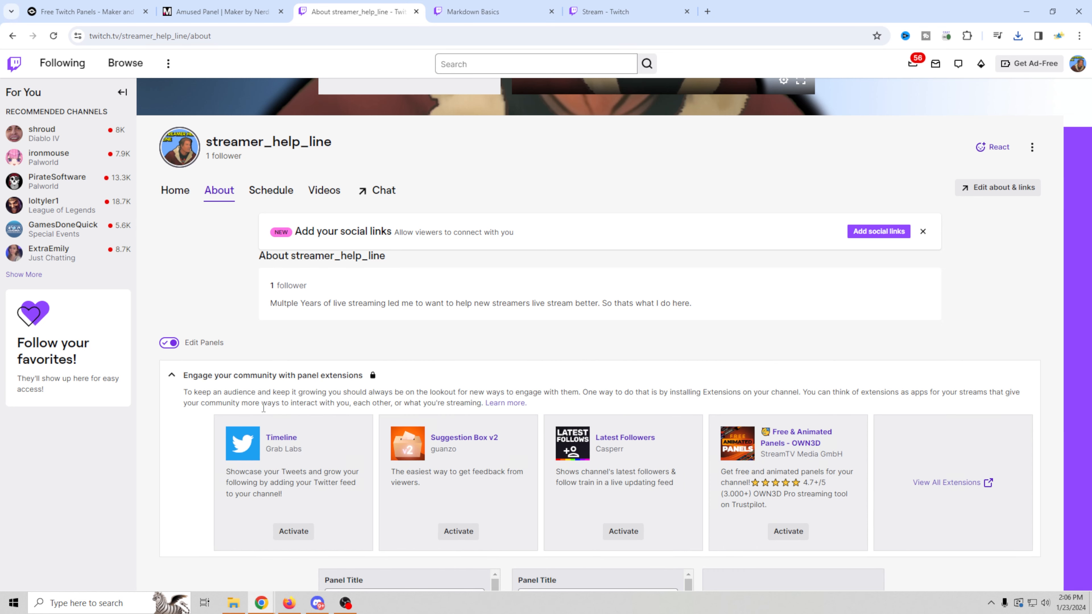
pyautogui.scroll(-5, 300, 472)
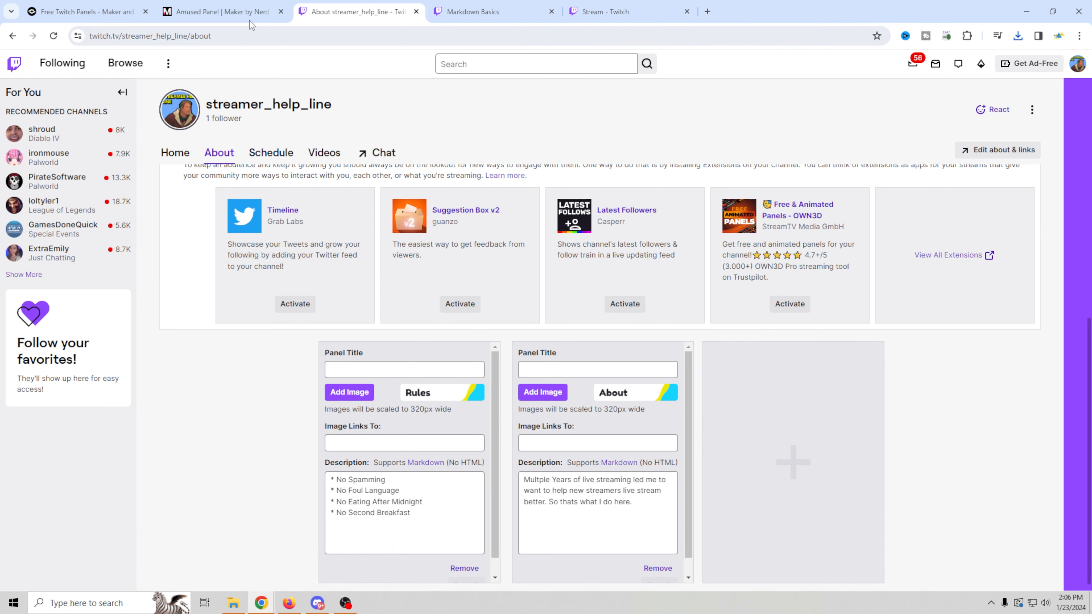
pyautogui.click(224, 19)
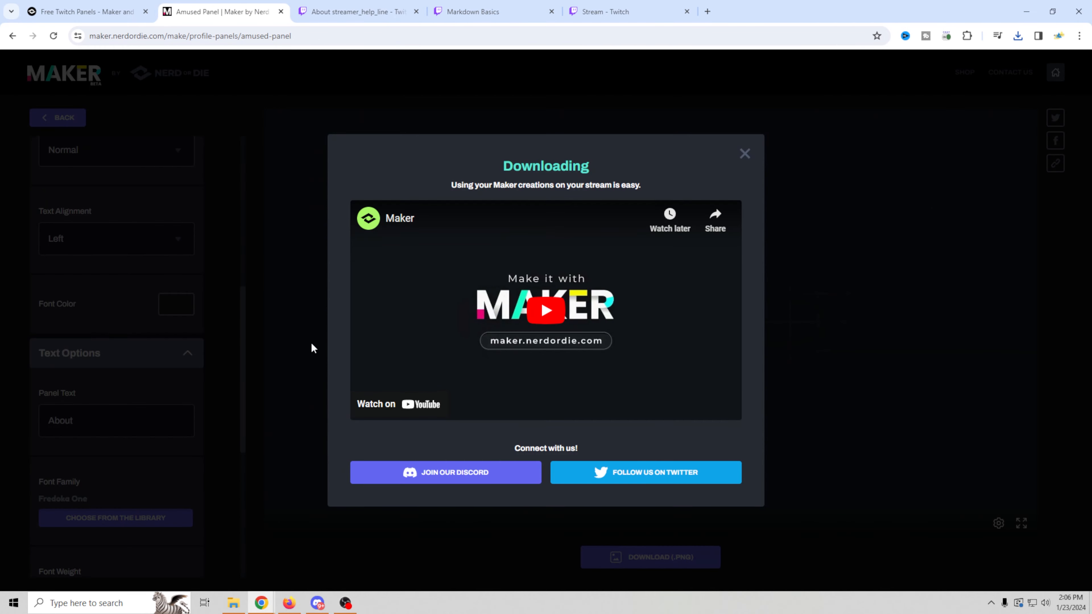
pyautogui.click(746, 154)
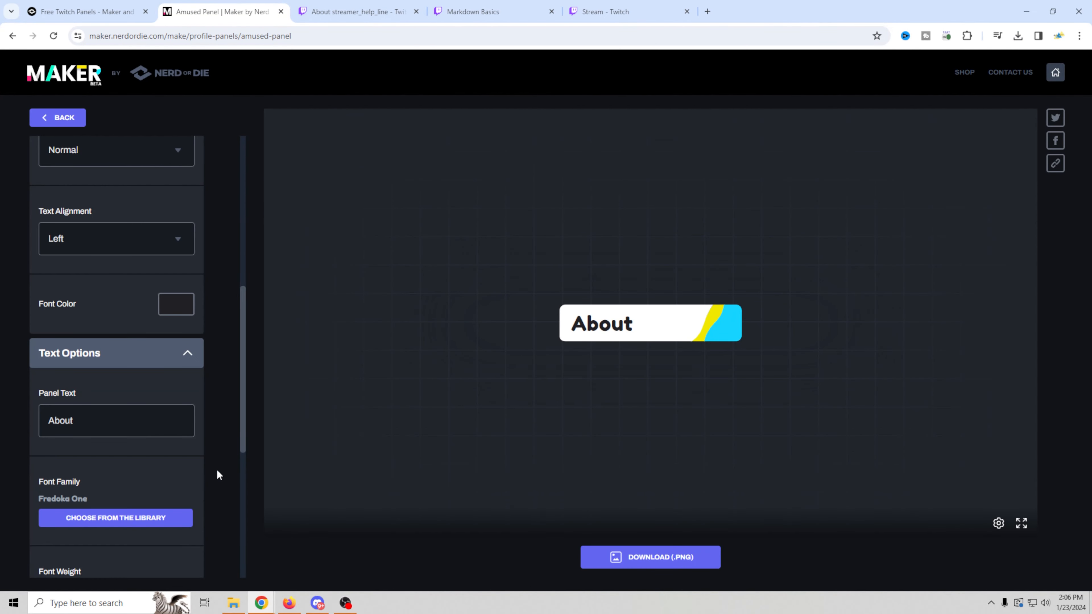
pyautogui.scroll(-2, 218, 474)
pyautogui.doubleClick(101, 303)
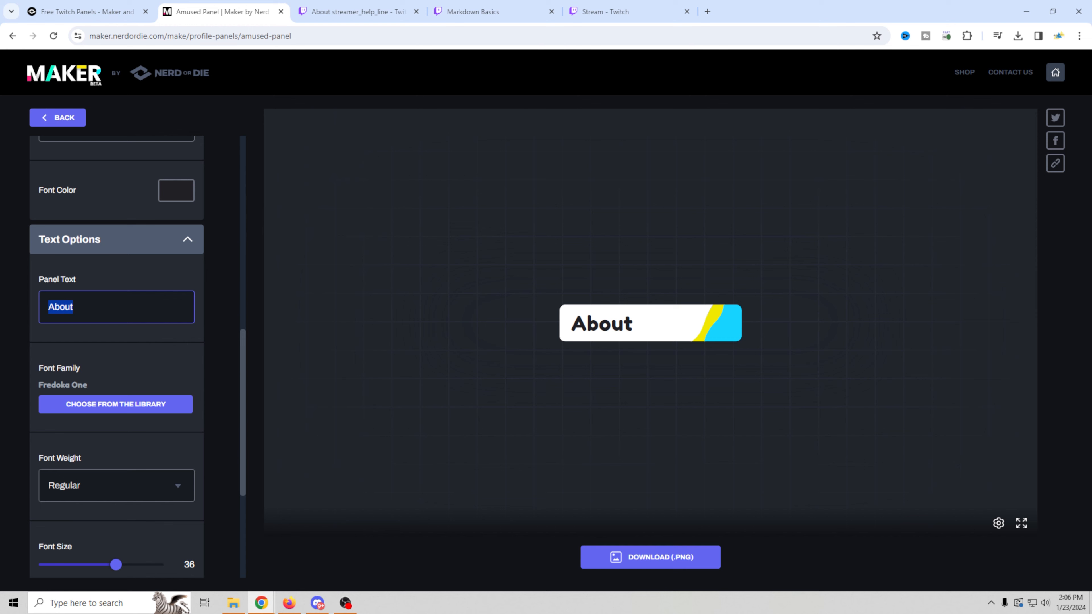
pyautogui.write('Support')
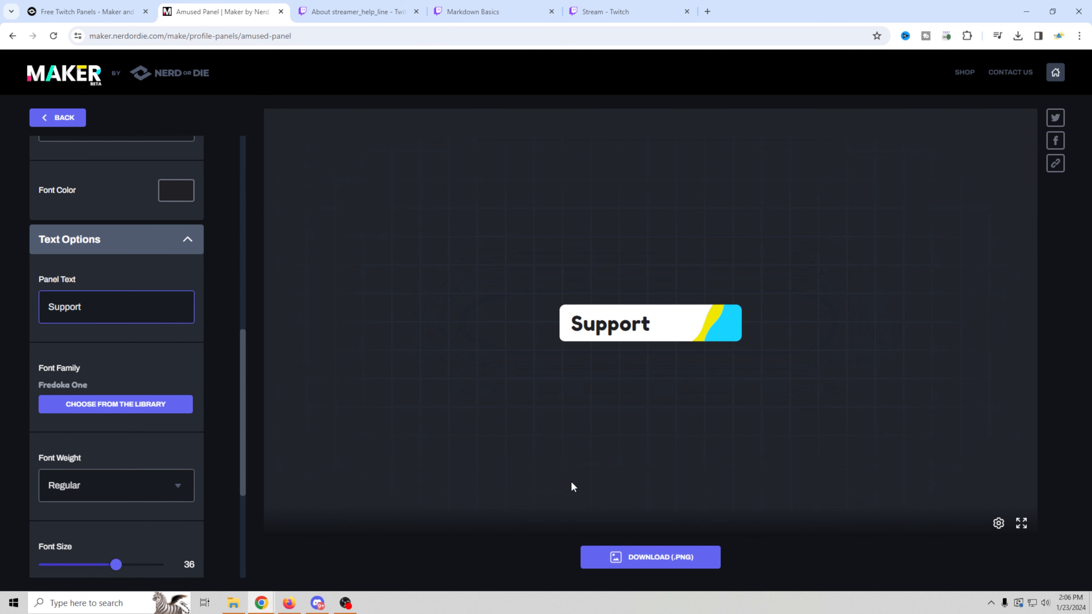
pyautogui.click(675, 569)
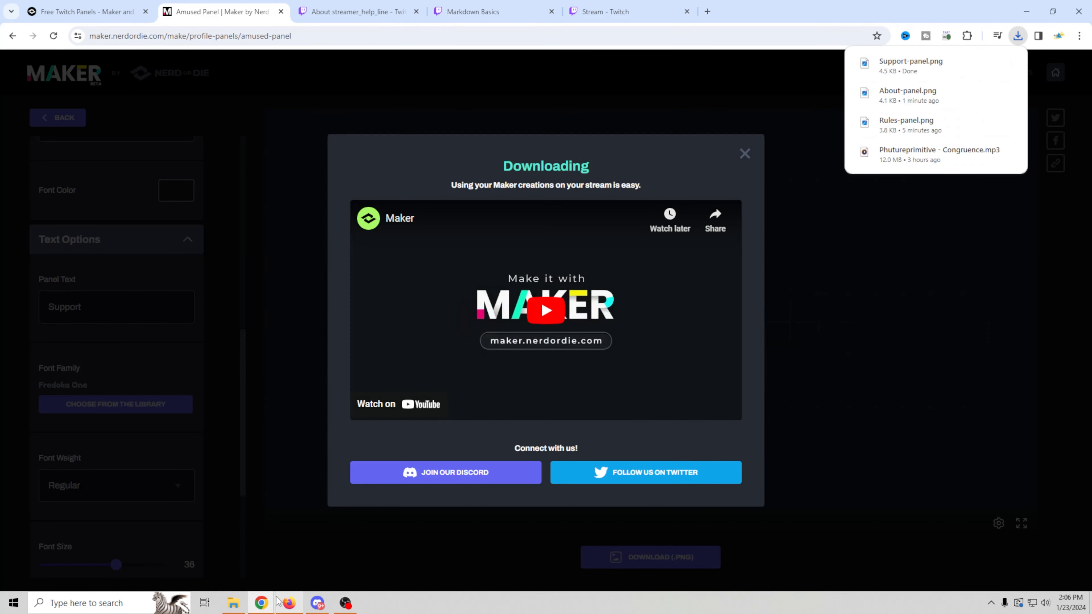
# - Add a third text or image panel in the Twitch About section with Support-panel.png as its image
pyautogui.click(348, 11)
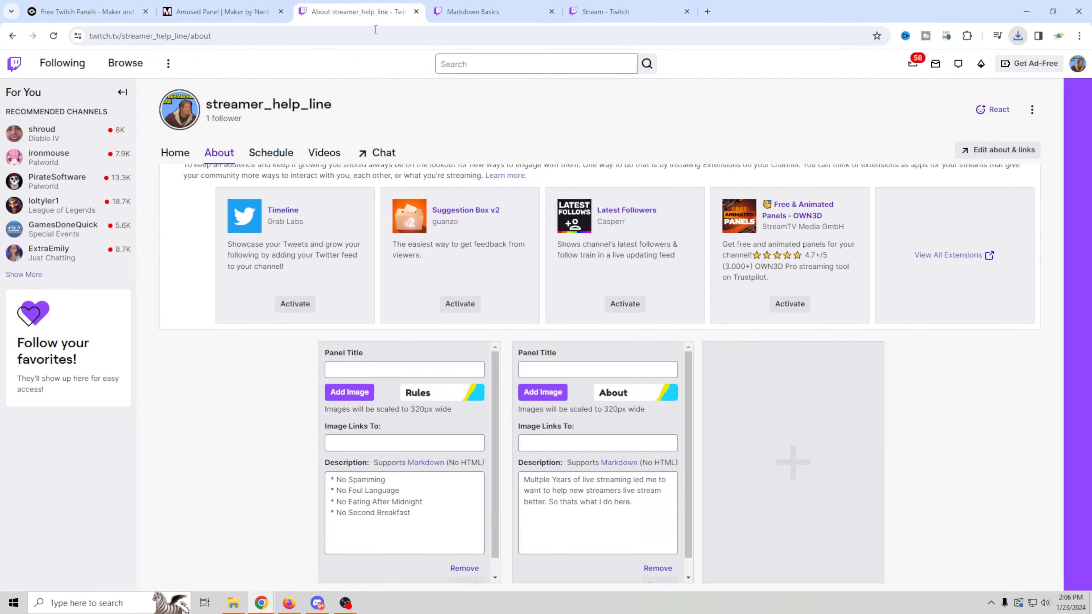
pyautogui.click(788, 455)
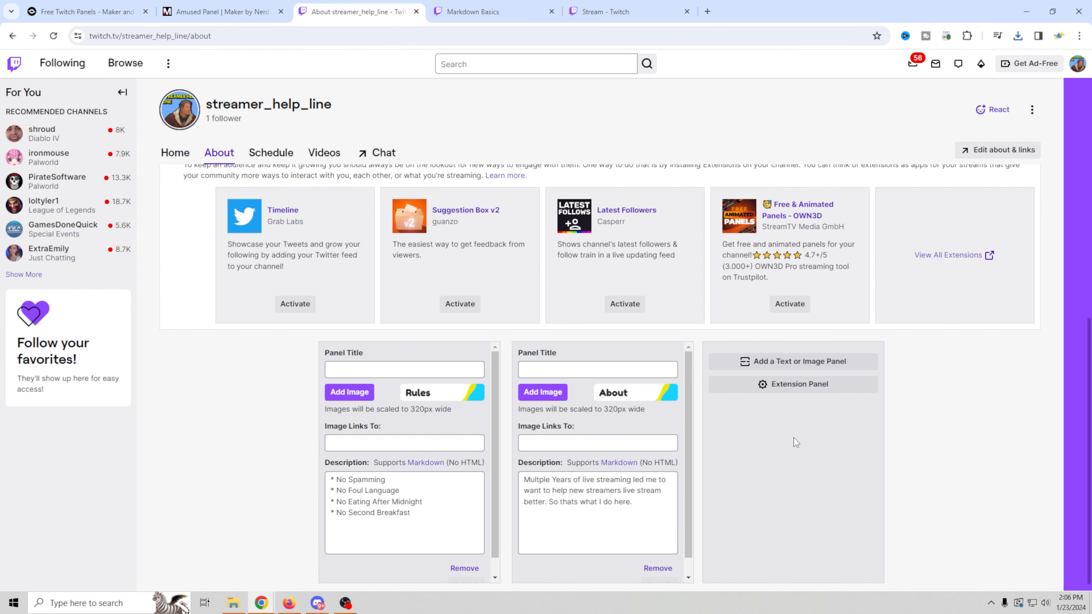
pyautogui.click(793, 362)
pyautogui.scroll(-1, 663, 493)
# - Enter "To Support the stream you can donate here:" as the Support panel's description, save it and exit panel editing
pyautogui.click(662, 477)
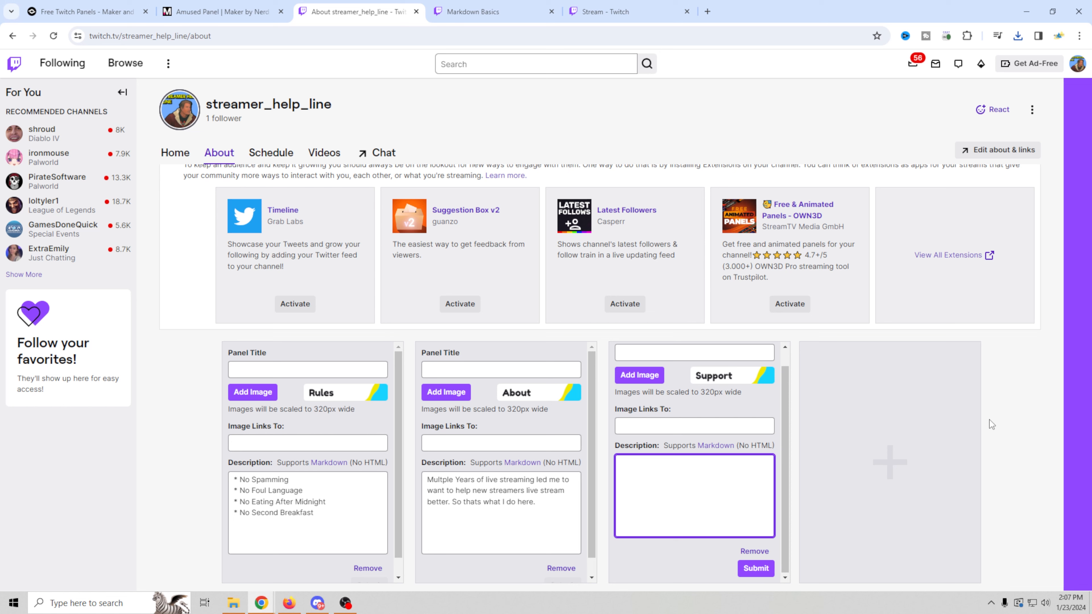
pyautogui.write('To Support the stream you can donate here:')
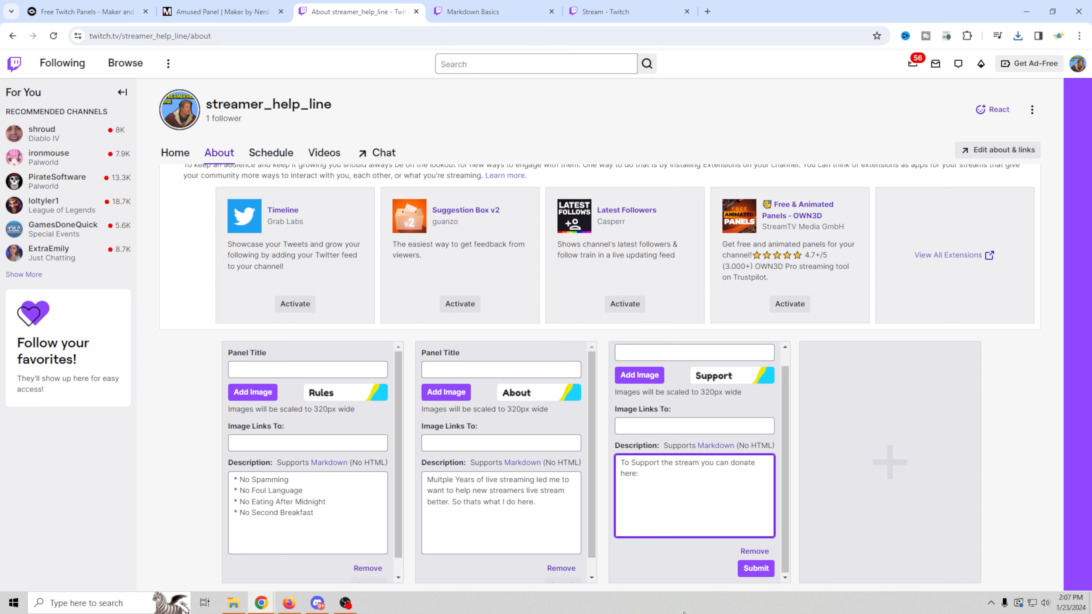
pyautogui.click(756, 569)
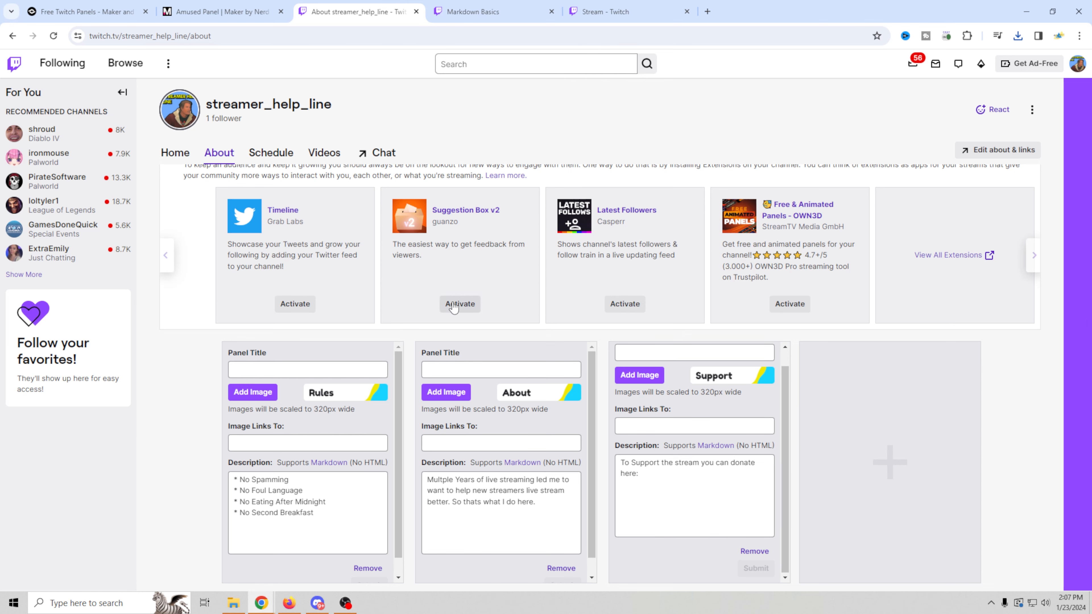
pyautogui.scroll(-2, 260, 349)
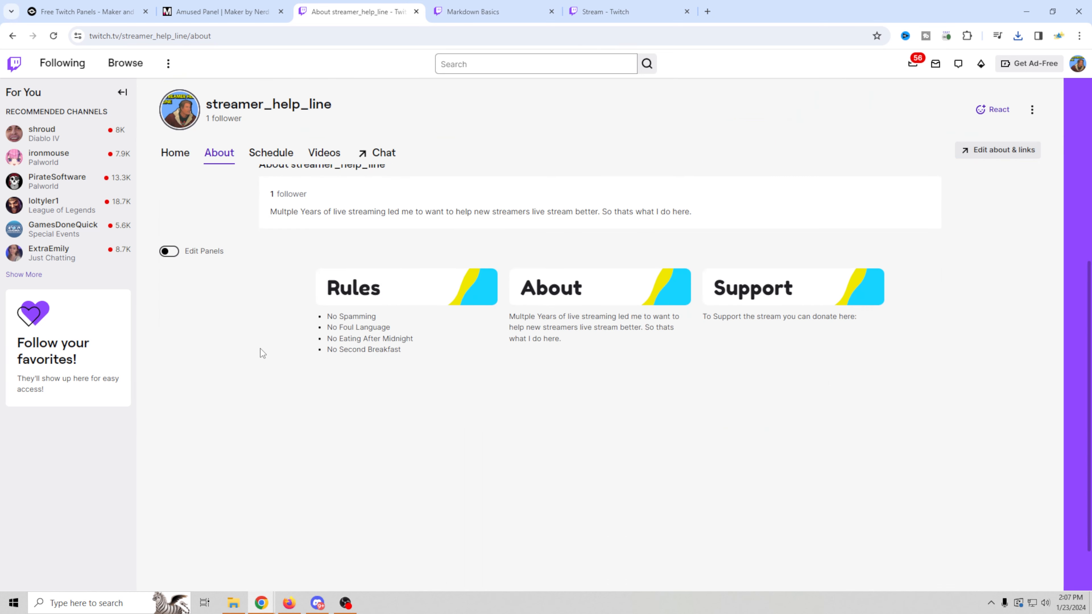
# - Open the channel's Home section and examine its banner and the area below it
pyautogui.scroll(4, 260, 349)
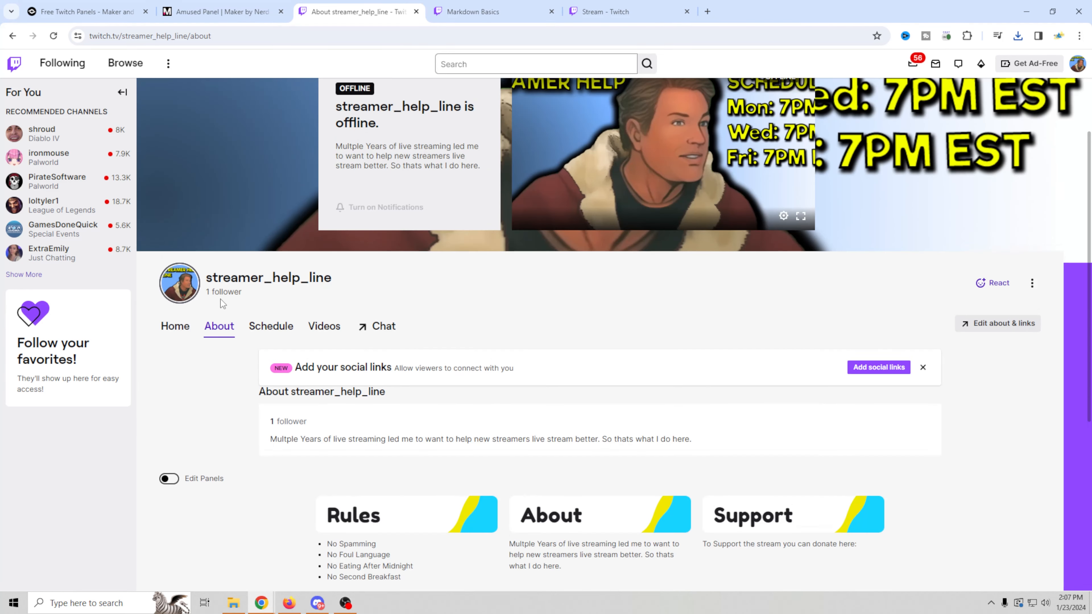
pyautogui.click(174, 327)
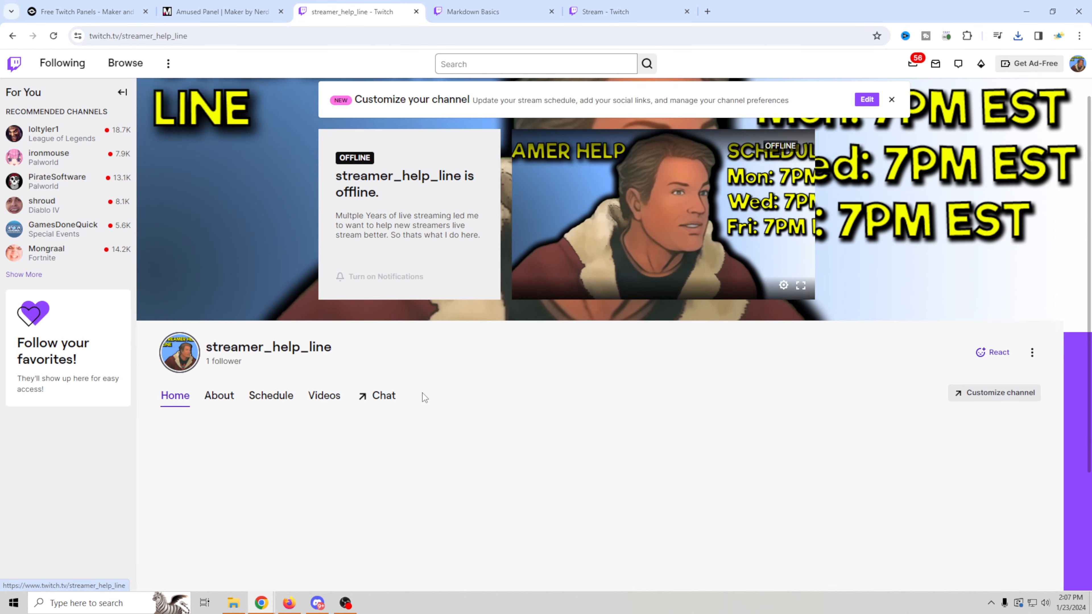
pyautogui.scroll(-3, 622, 398)
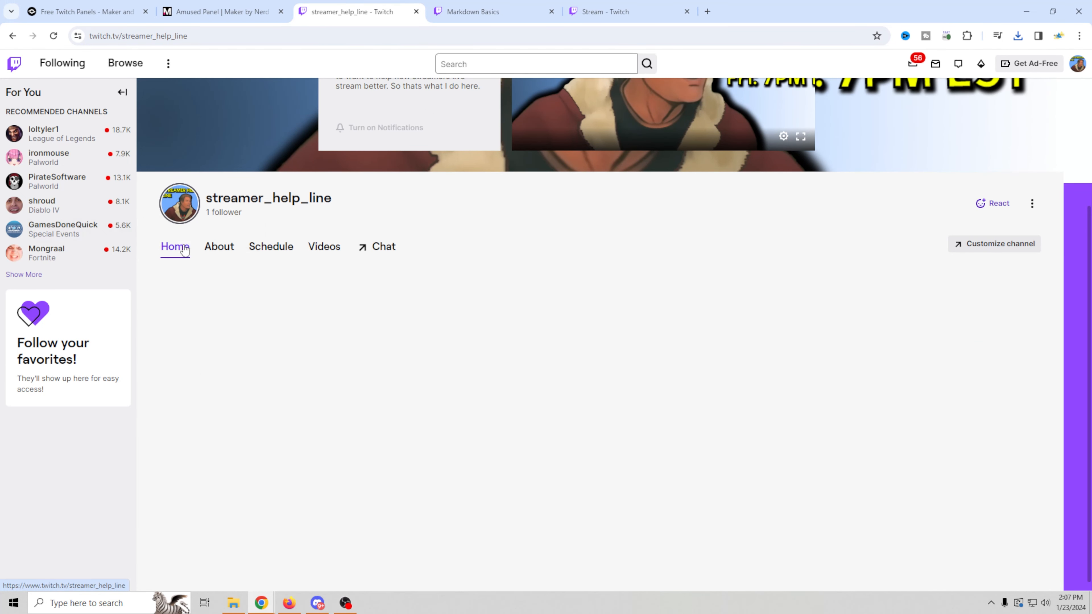
pyautogui.scroll(3, 443, 402)
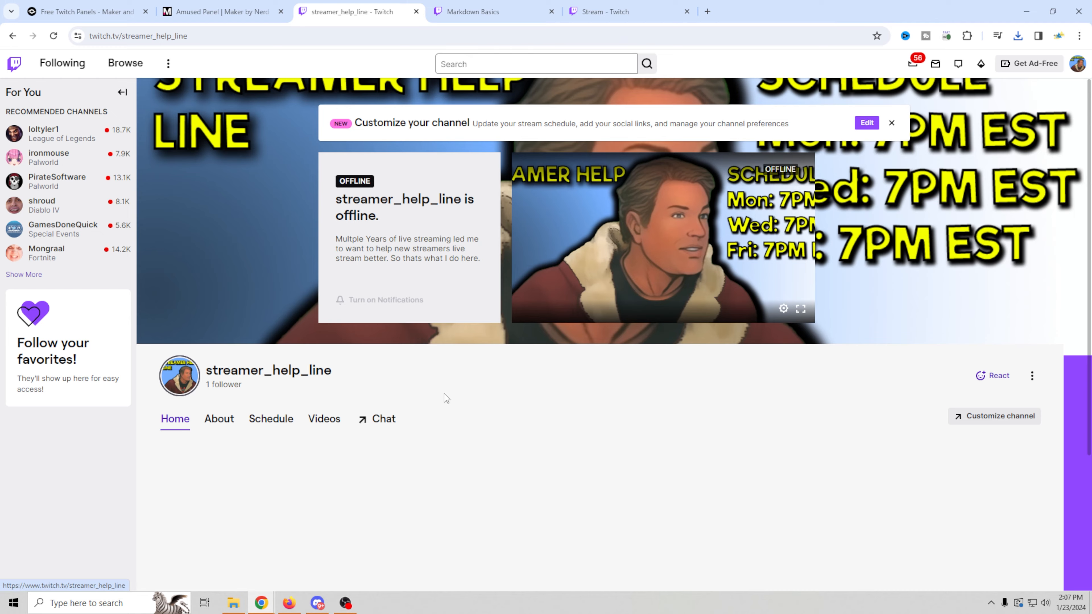
pyautogui.scroll(-3, 446, 398)
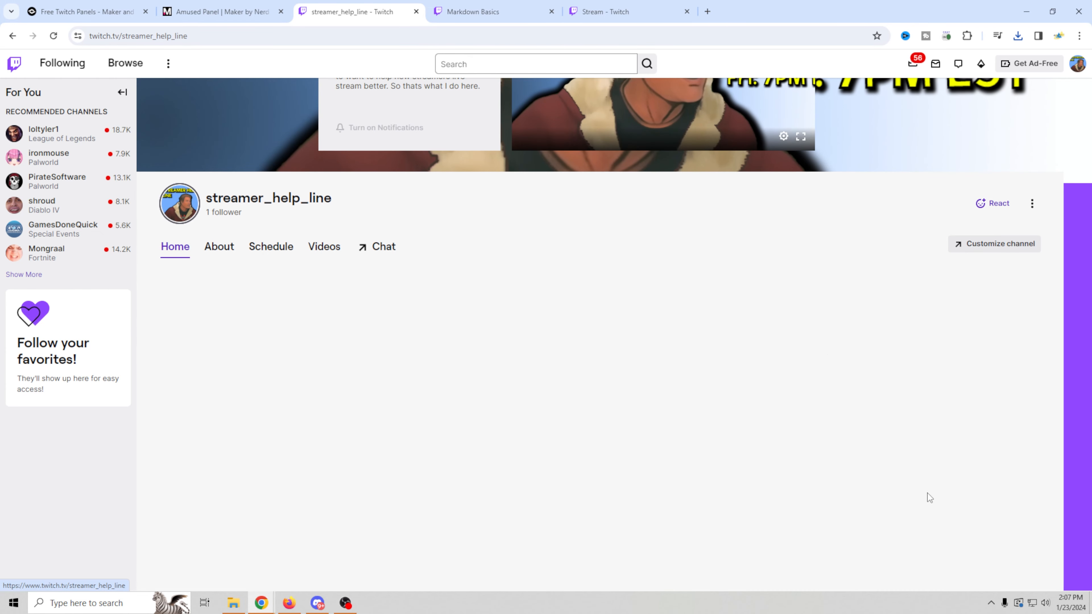
# - Return to the channel's About section, turn panel editing back on and look over the Rules, About and Support panels
pyautogui.click(228, 248)
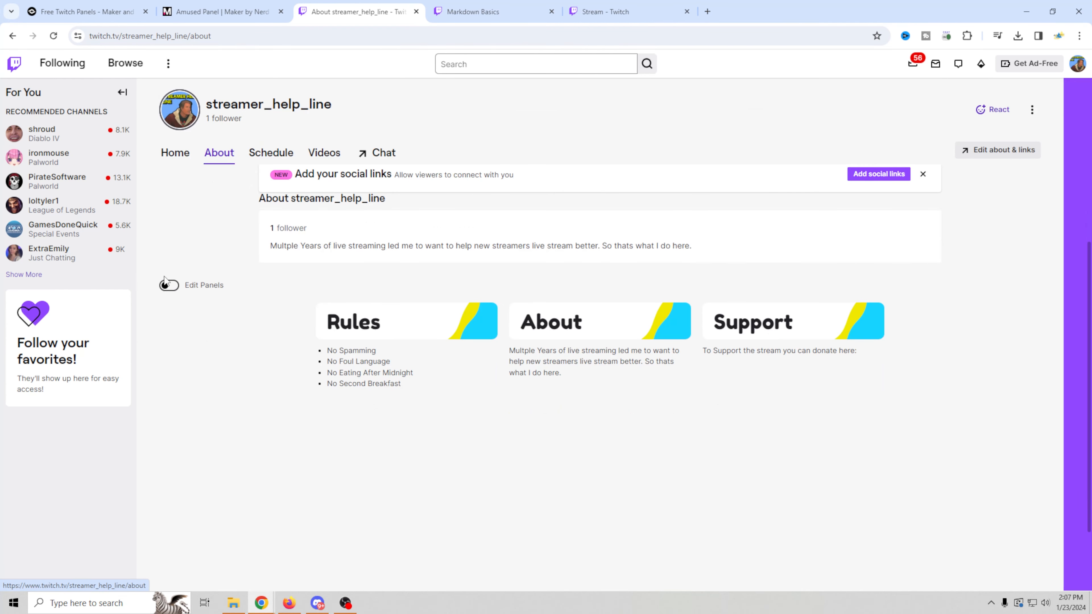
pyautogui.click(166, 285)
pyautogui.scroll(-4, 364, 393)
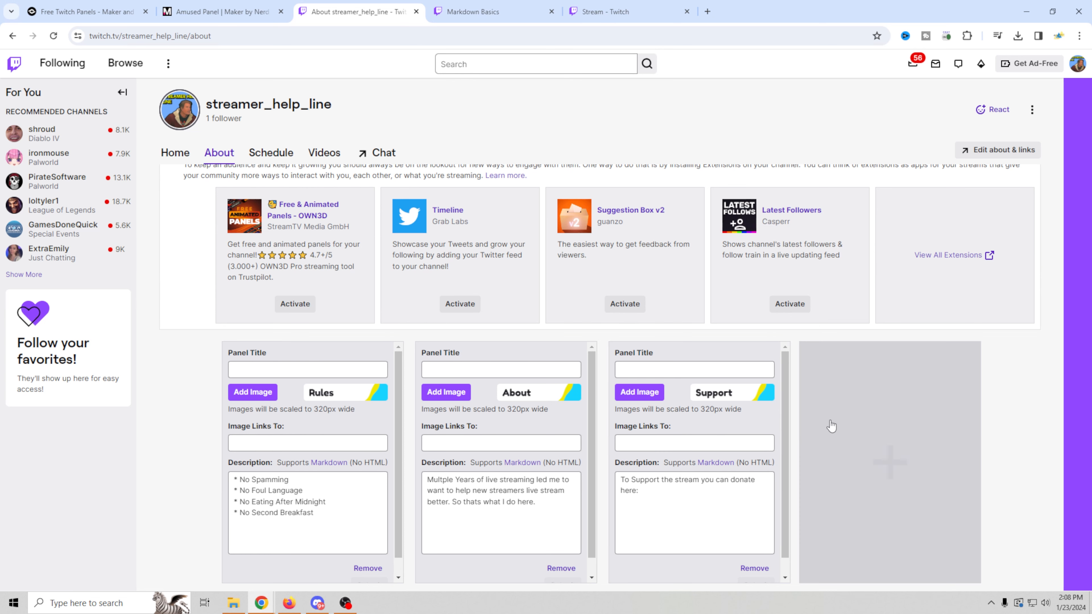
pyautogui.scroll(5, 533, 306)
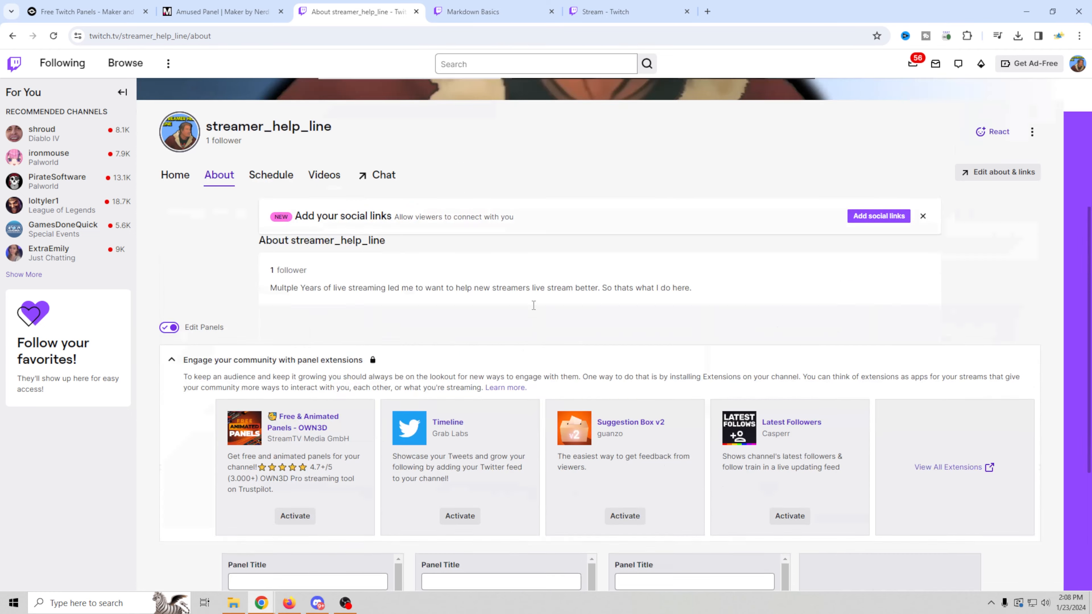
pyautogui.scroll(6, 534, 305)
pyautogui.scroll(-11, 647, 430)
pyautogui.scroll(-1, 654, 448)
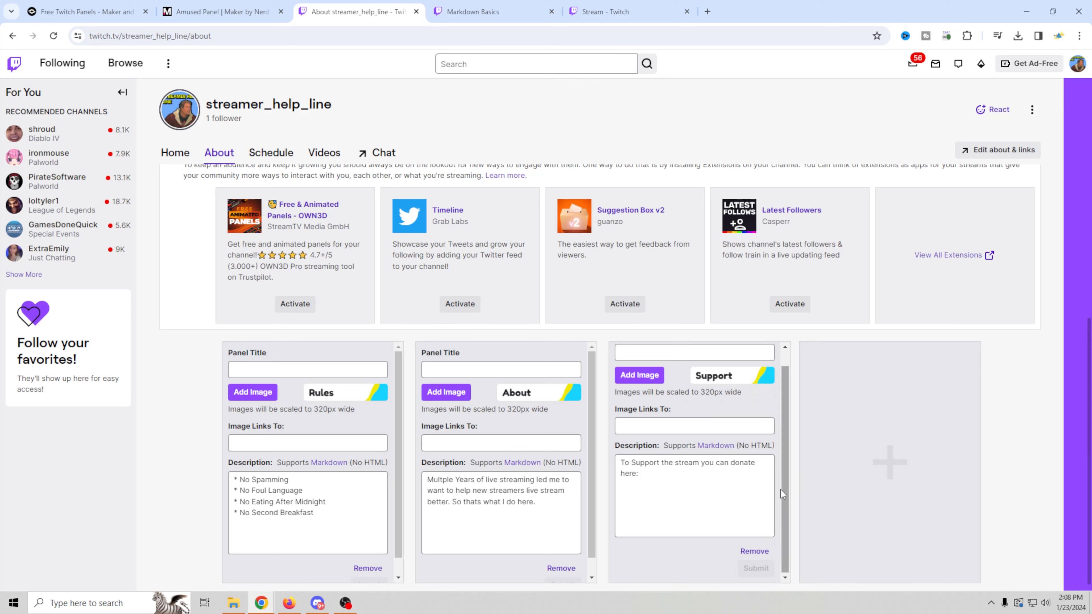
pyautogui.scroll(1, 786, 484)
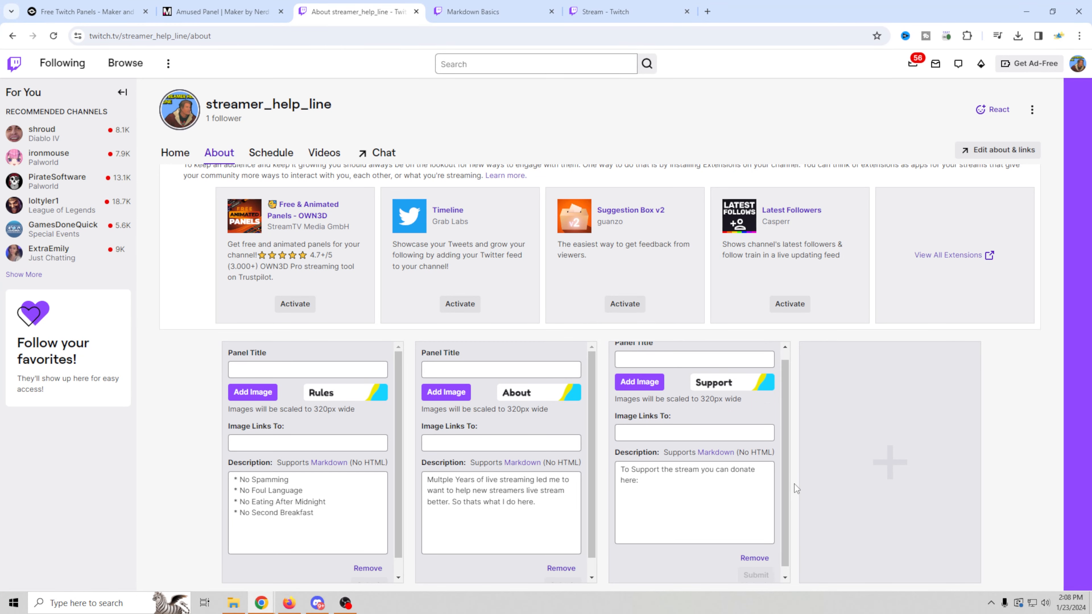
# - Add a fourth panel with a Schedule image and the description "Monday - 8PM - 10PM EST" and "Wednesday - 8PM - 10PM EST", and exit panel editing
pyautogui.click(881, 470)
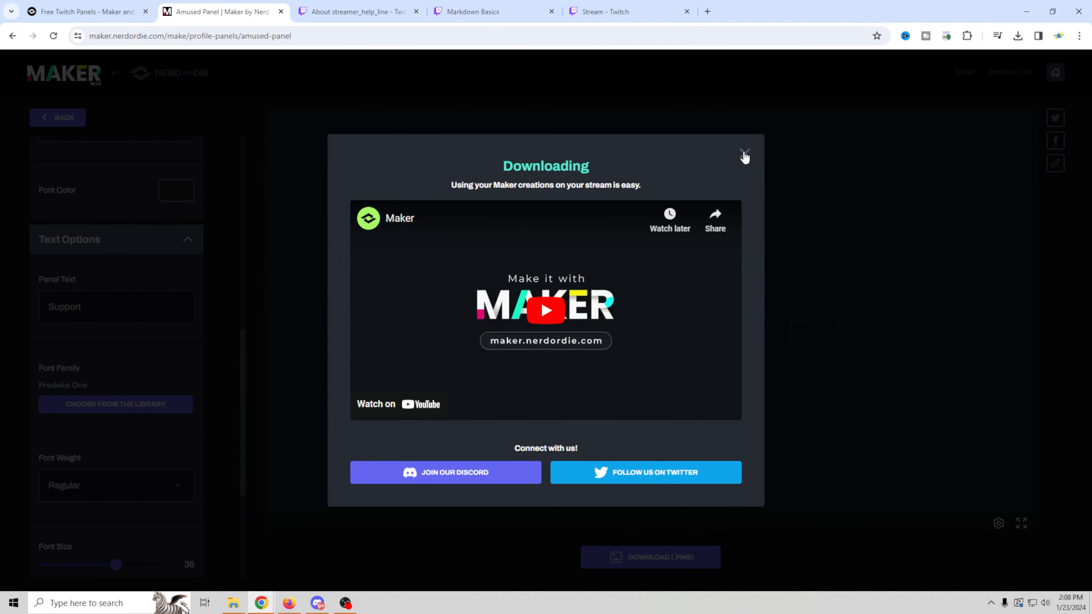
pyautogui.click(744, 155)
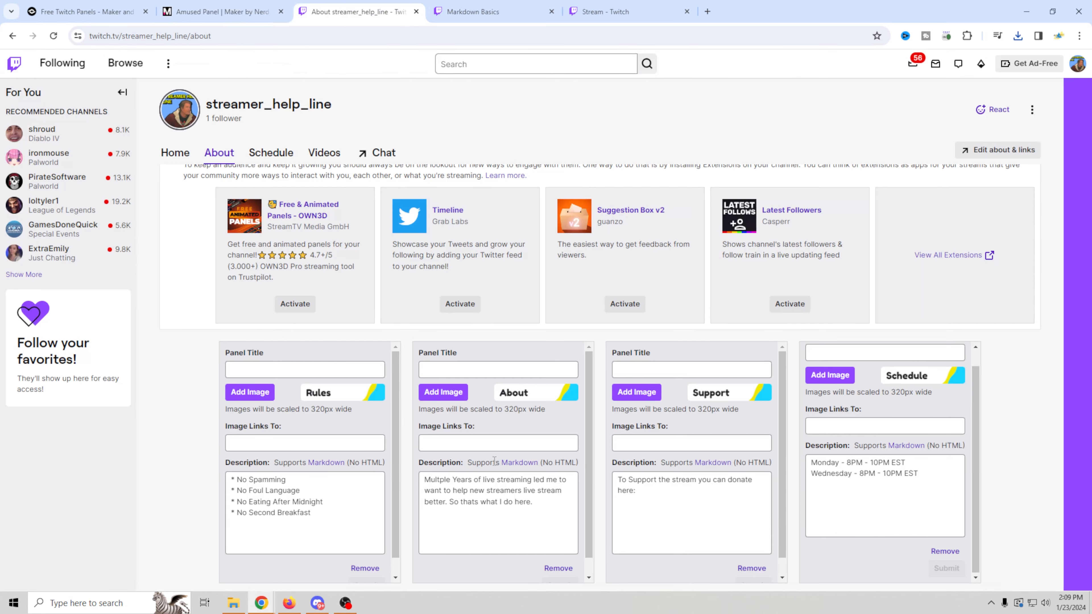
pyautogui.scroll(5, 268, 360)
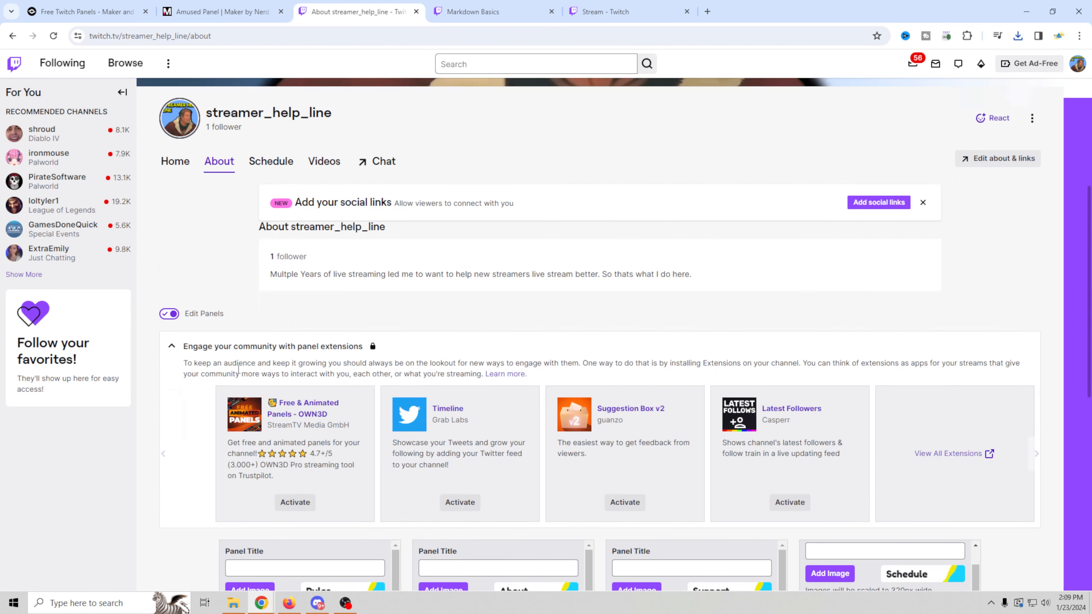
pyautogui.click(169, 344)
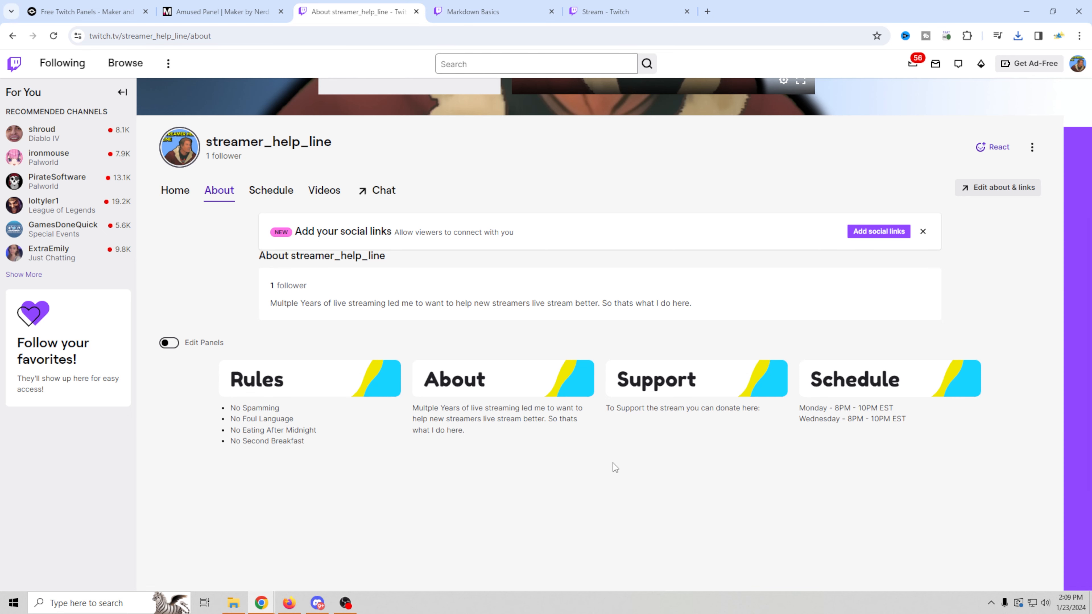
# - Review the About section's banner, bio and four custom panels, and return to the channel's Home section
pyautogui.scroll(-3, 613, 460)
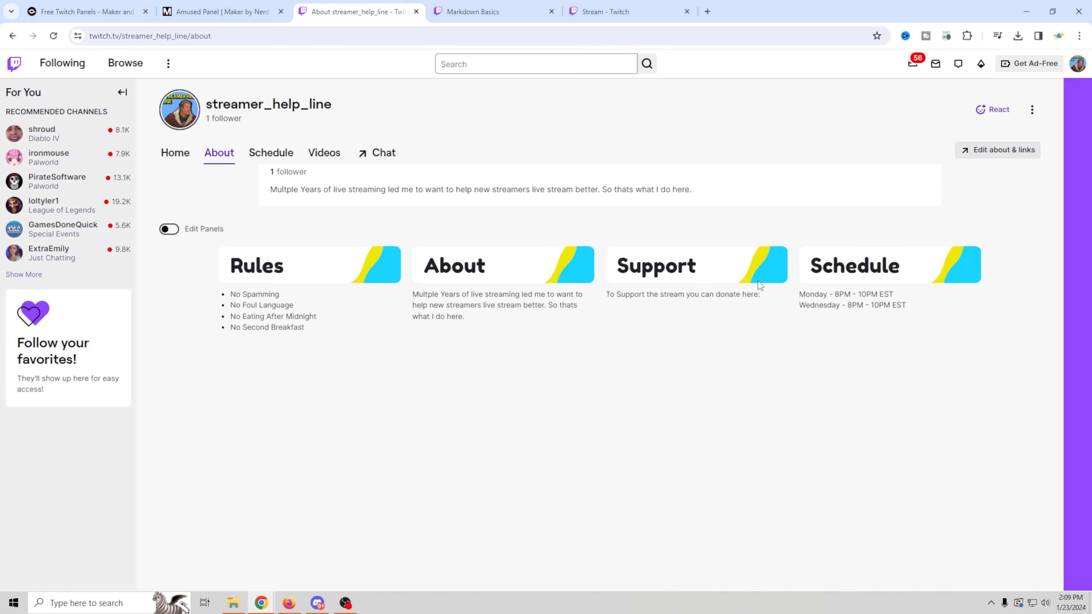
pyautogui.scroll(3, 651, 366)
pyautogui.scroll(-2, 656, 363)
pyautogui.scroll(3, 658, 356)
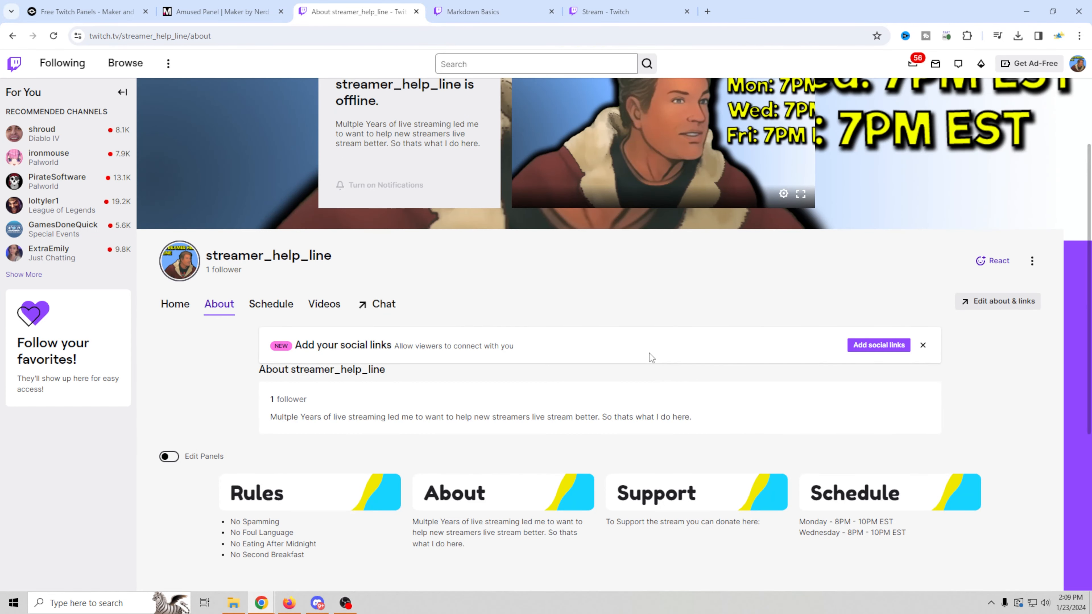
pyautogui.scroll(2, 632, 348)
pyautogui.scroll(-3, 631, 355)
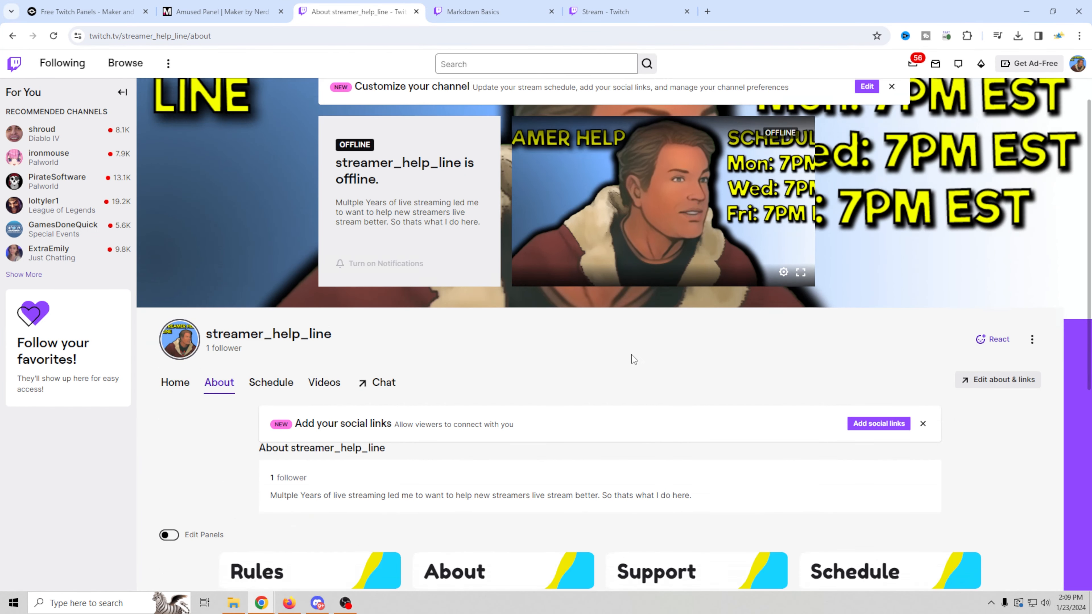
pyautogui.scroll(-3, 632, 355)
pyautogui.scroll(2, 629, 356)
pyautogui.scroll(-3, 622, 349)
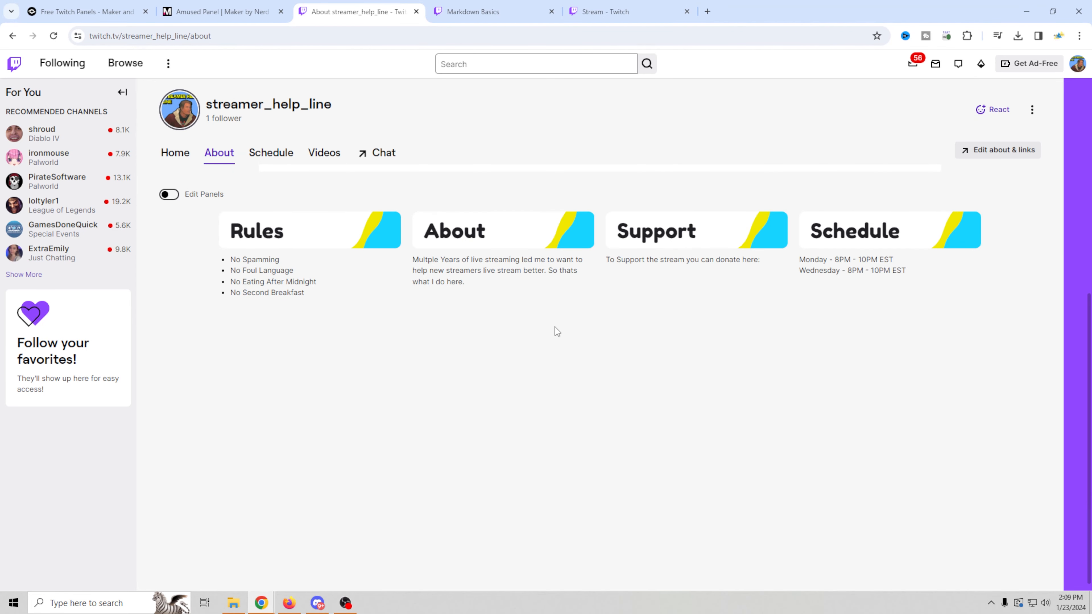
pyautogui.scroll(4, 557, 329)
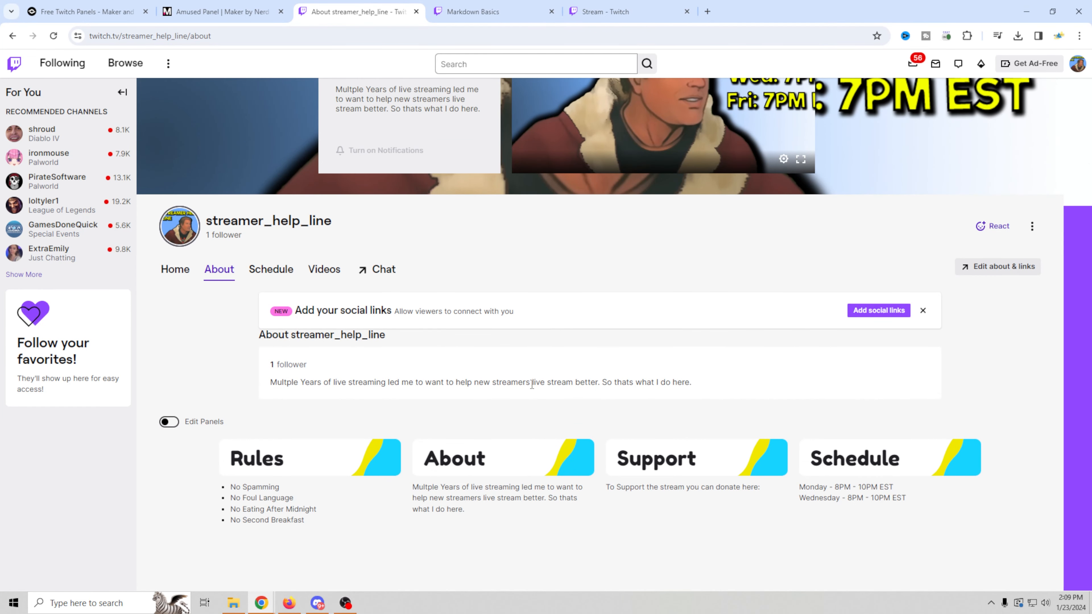
pyautogui.scroll(2, 398, 360)
pyautogui.scroll(-1, 399, 360)
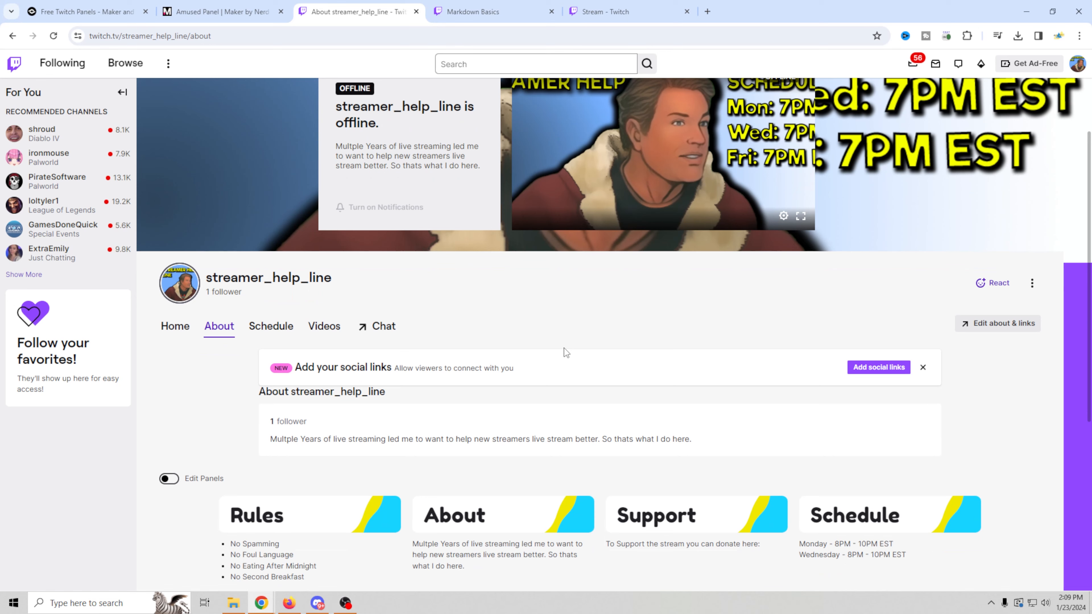
pyautogui.click(340, 331)
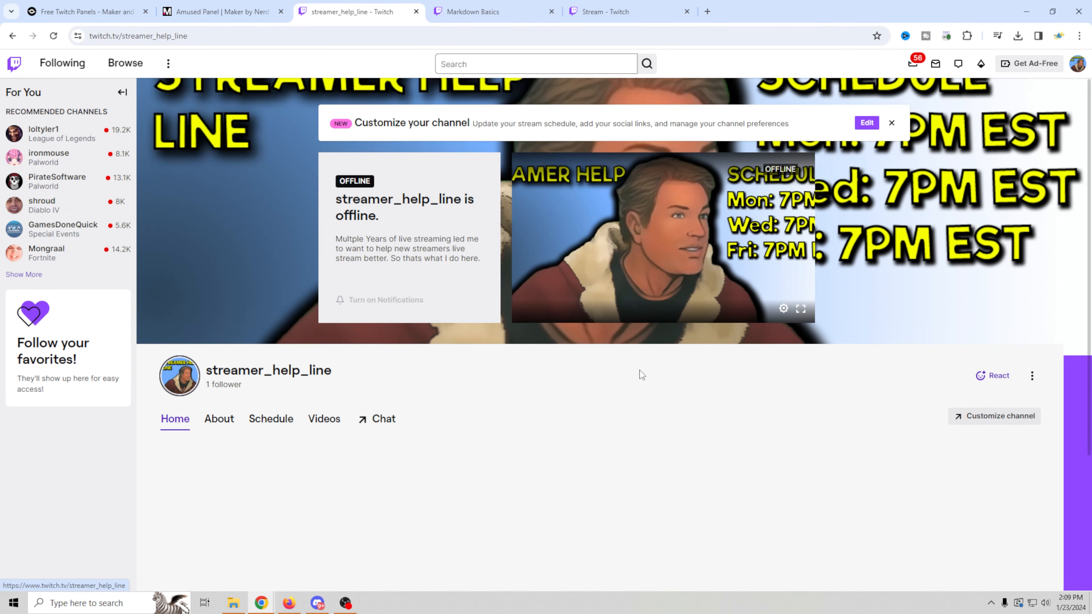